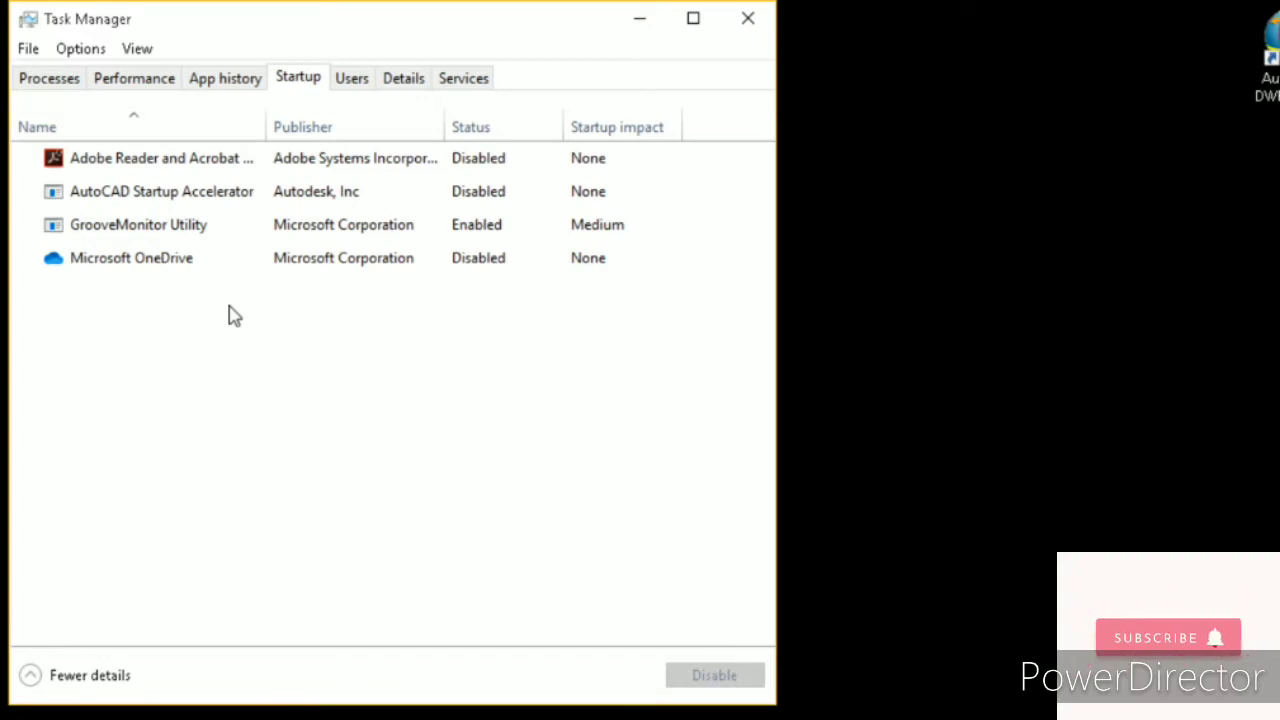
Disable the GrooveMonitor Utility startup item and close Task Manager
left_click(203, 230)
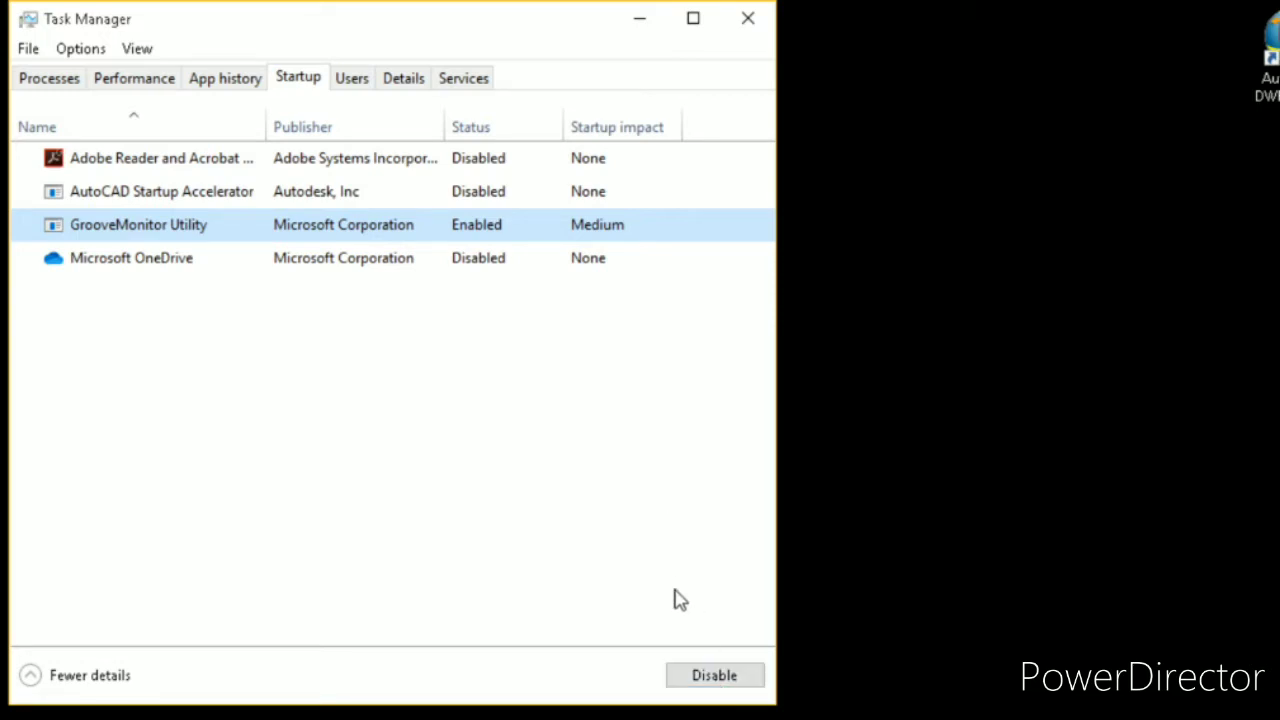
left_click(440, 191)
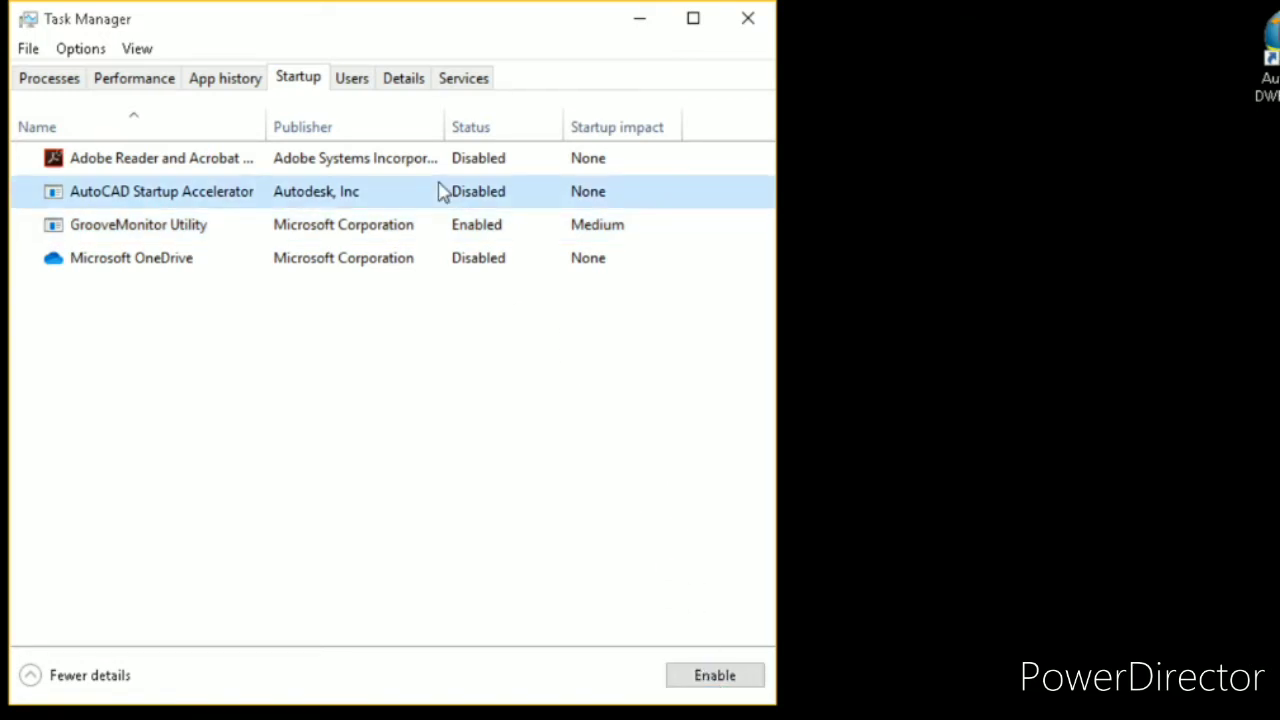
left_click(410, 228)
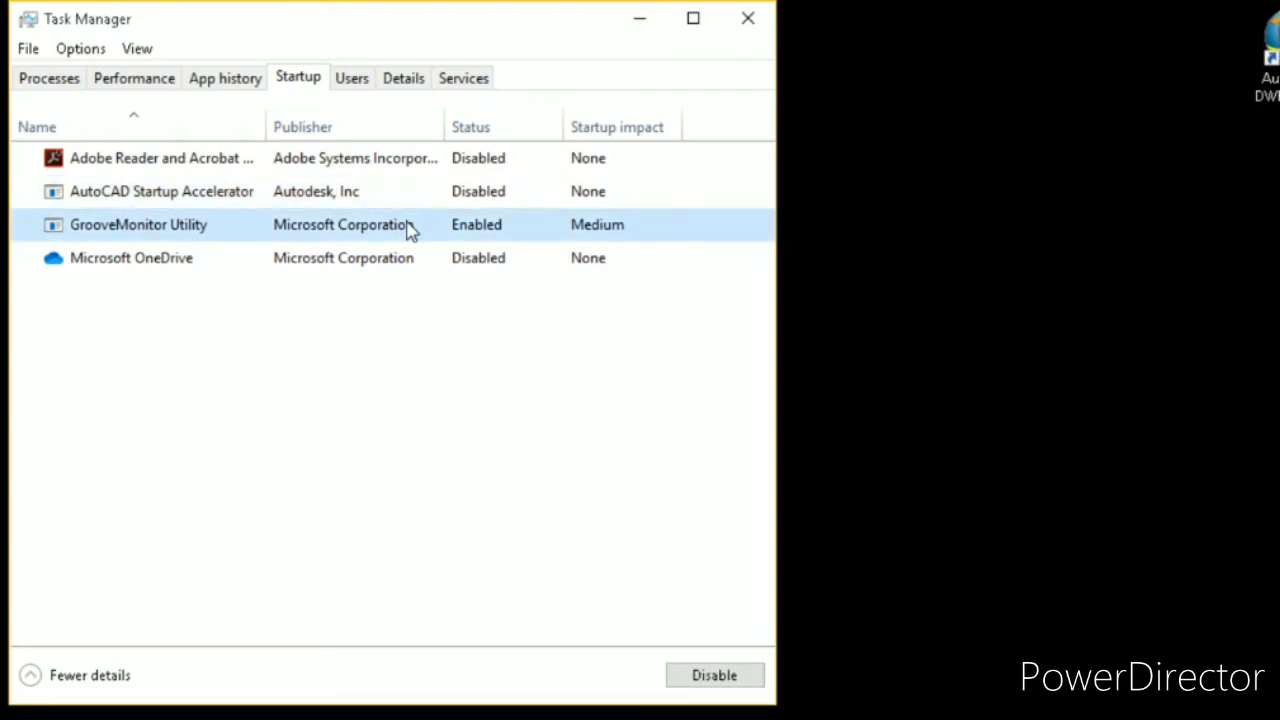
left_click(716, 682)
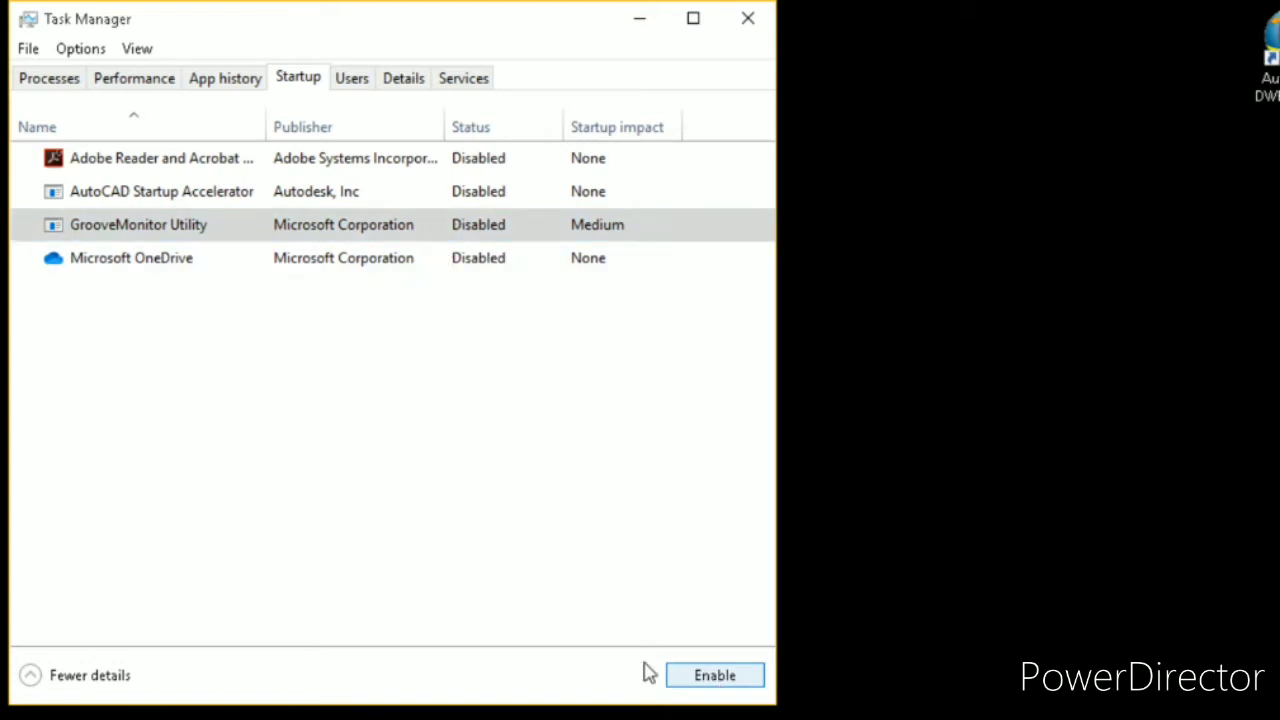
left_click(728, 684)
left_click(740, 20)
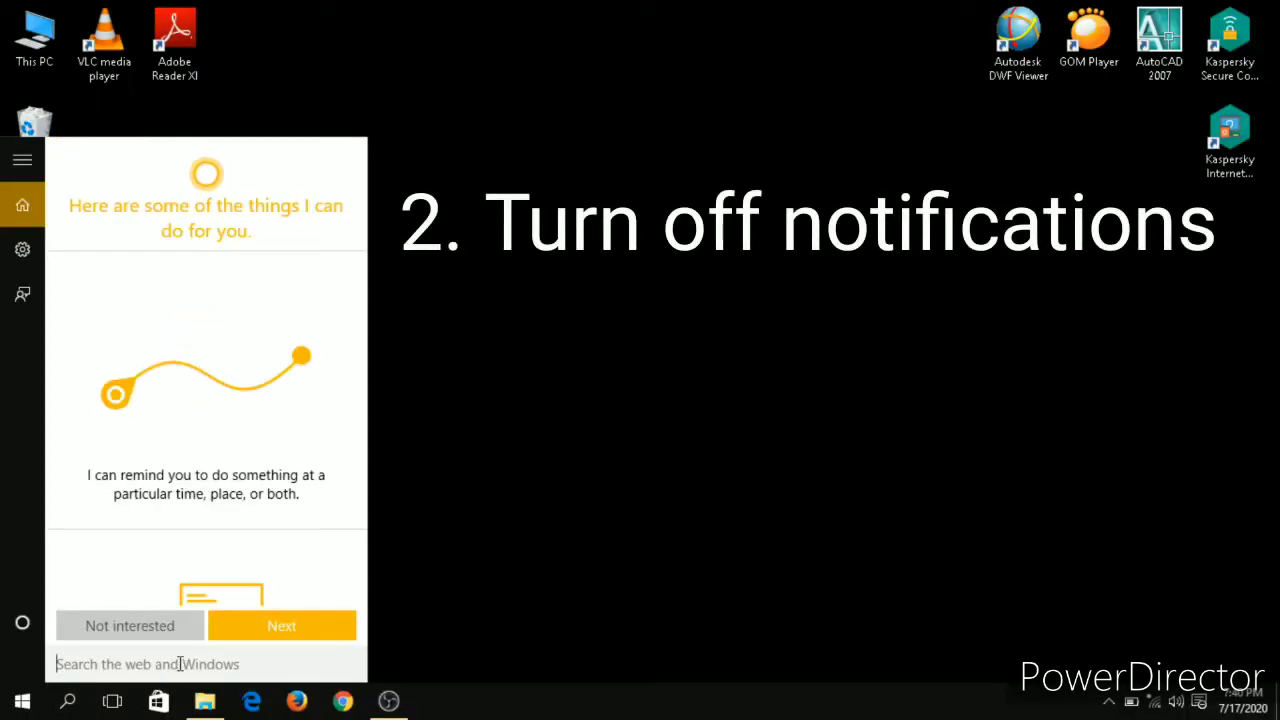
Search Windows for "notification", review the toggles in Notifications & actions settings, and close the window
type("n")
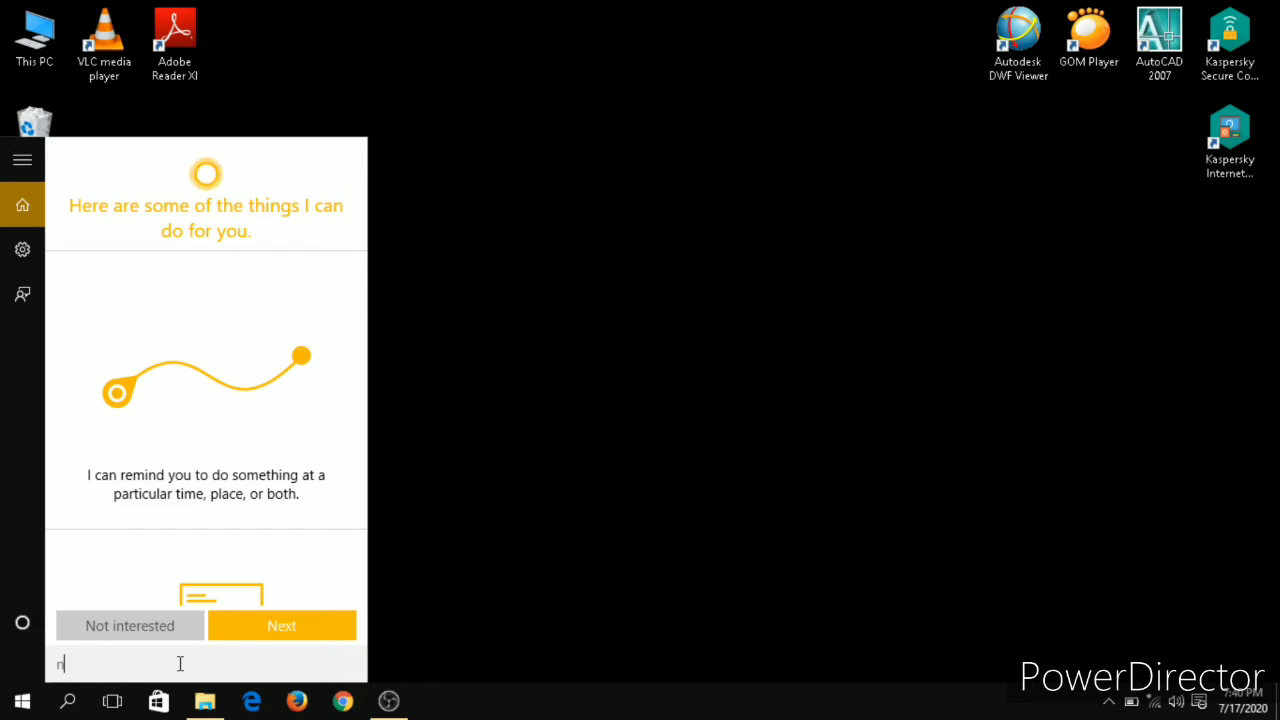
type("otification")
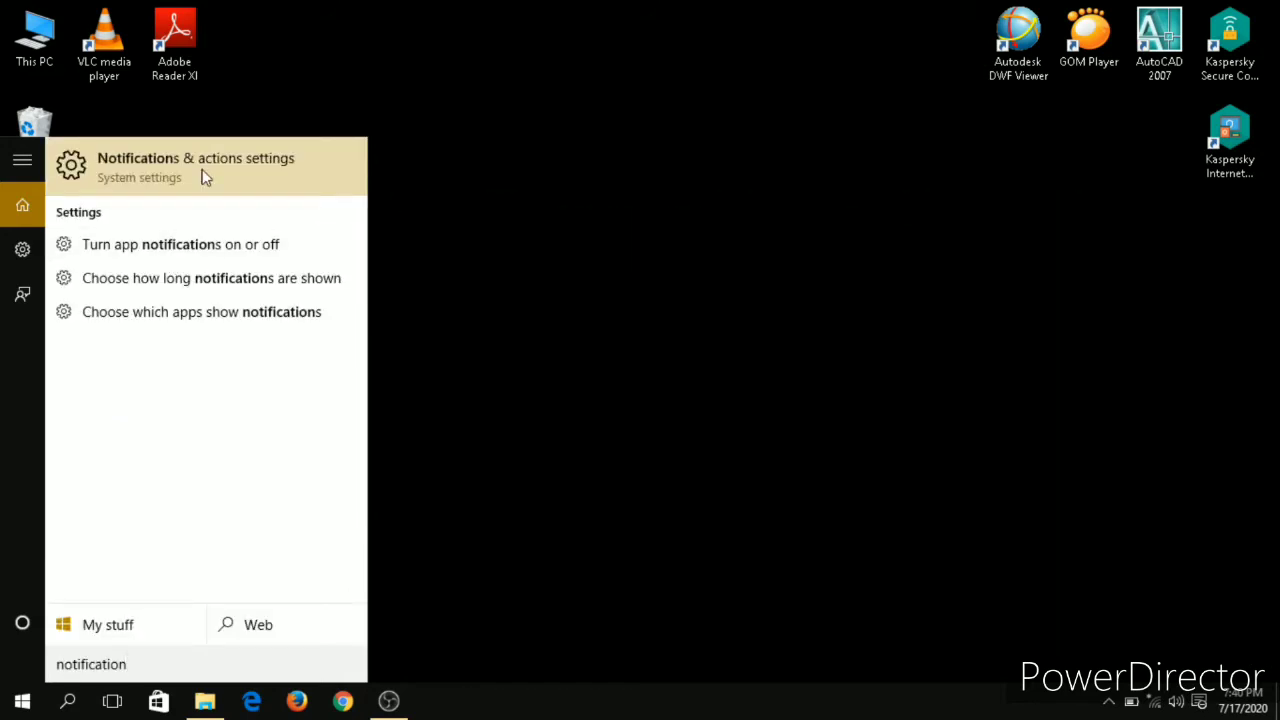
left_click(202, 169)
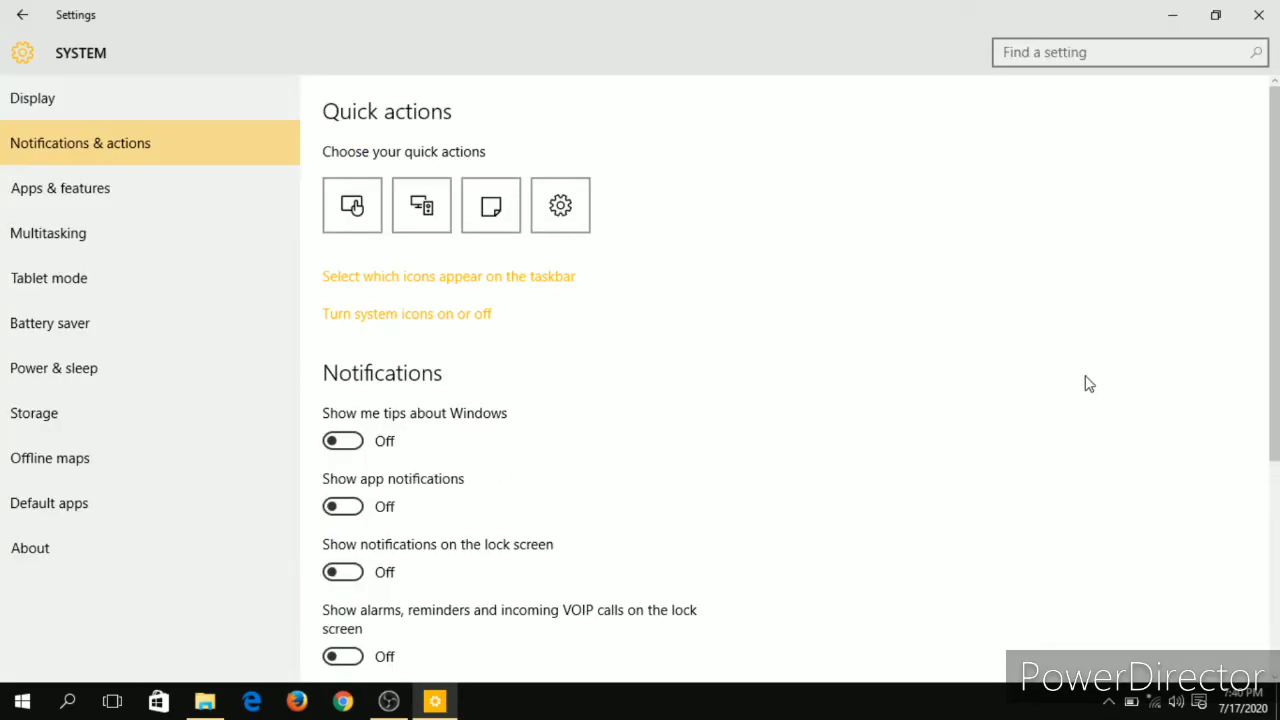
mouse_move(1277, 296)
left_mouse_down()
mouse_move(1277, 500)
mouse_move(1277, 296)
left_mouse_up()
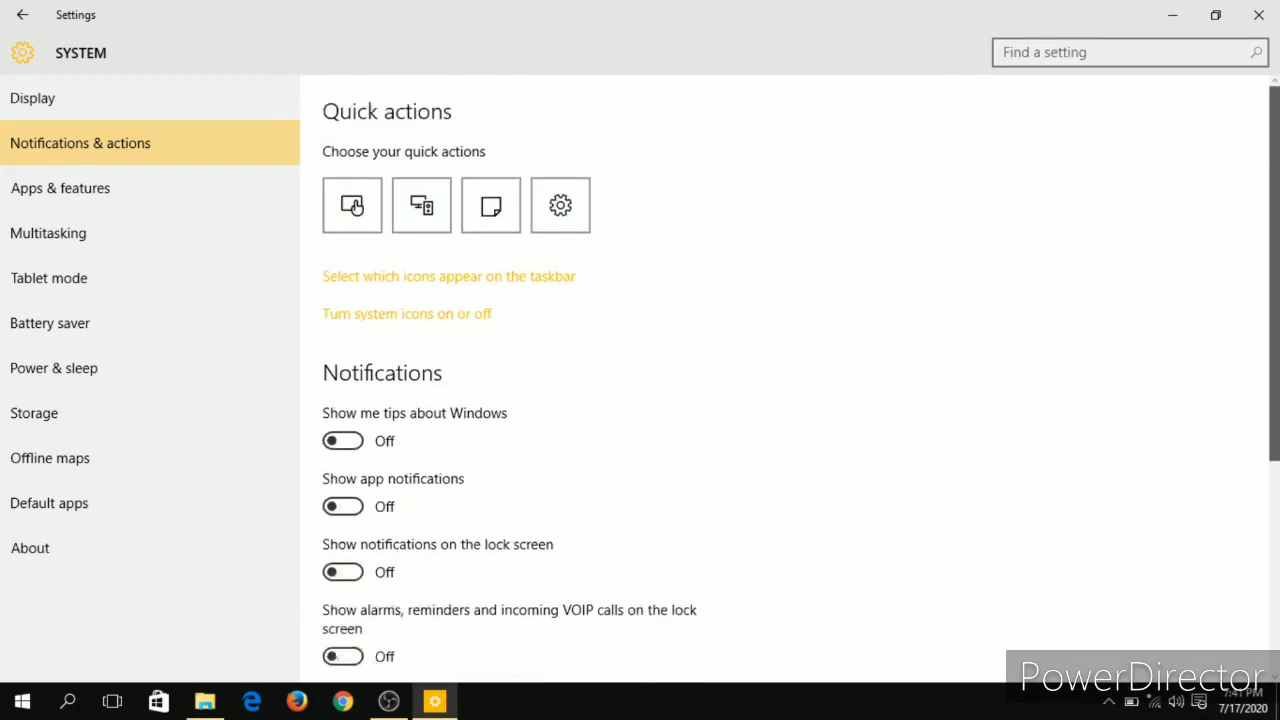
left_click(1276, 22)
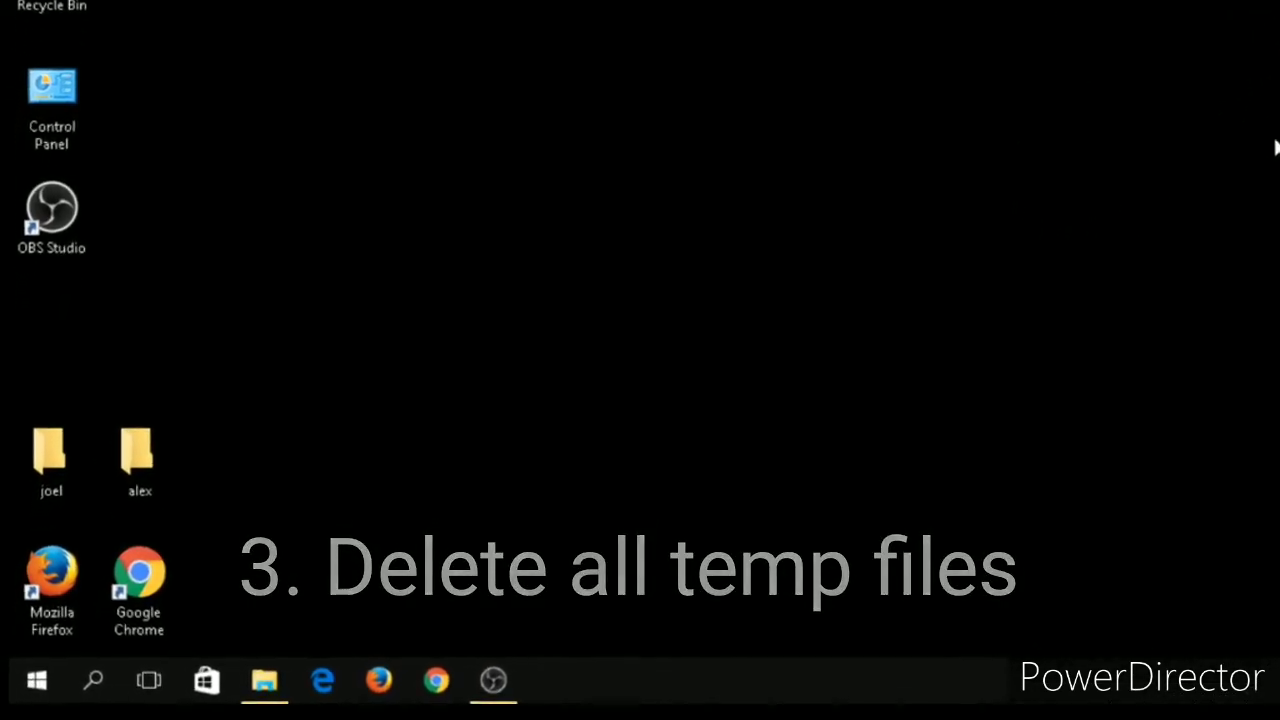
Open the Windows Temp folder with the Run command "temp", select all its files, and close the folder
key("super+r")
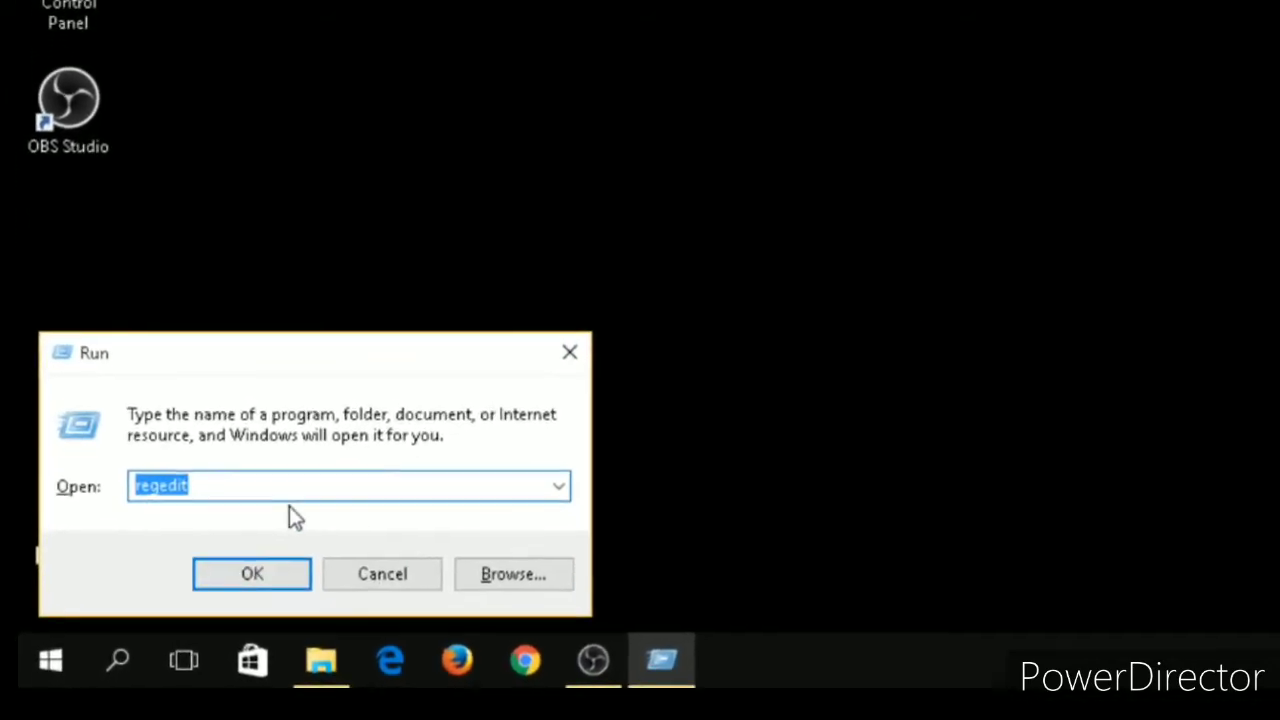
type("temp")
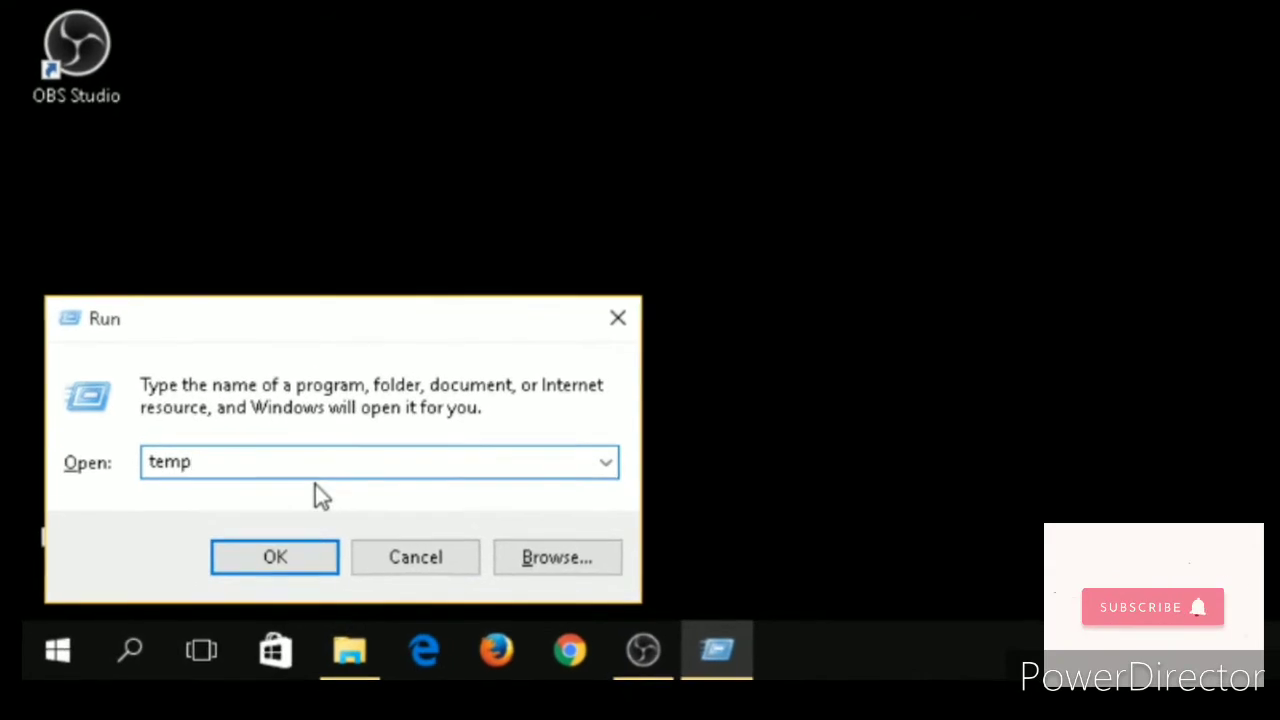
left_click(269, 563)
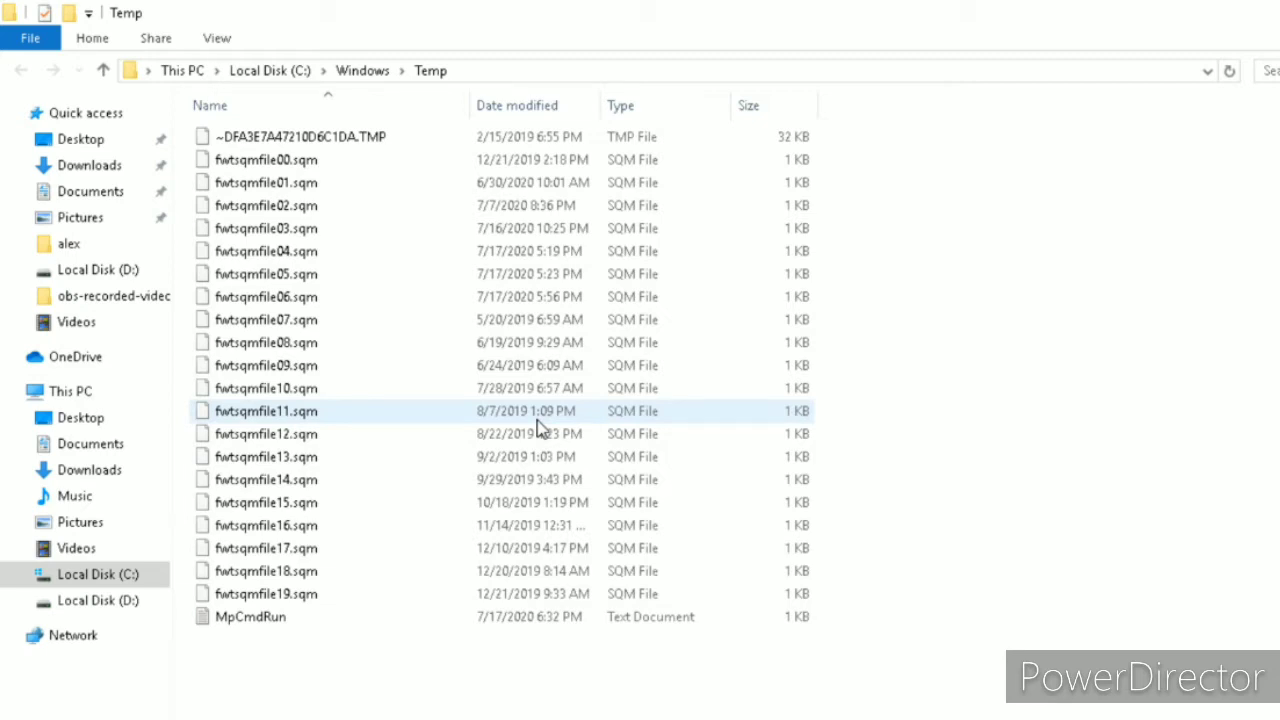
key("ctrl+a")
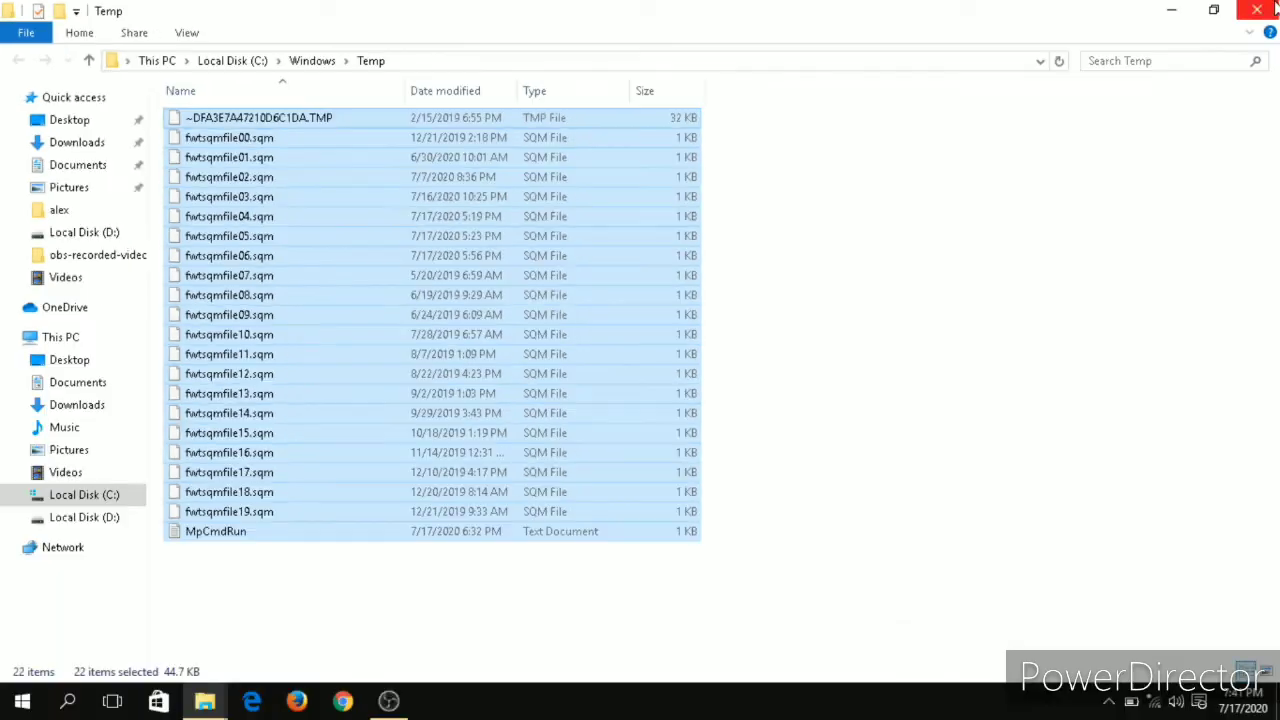
left_click(1274, 8)
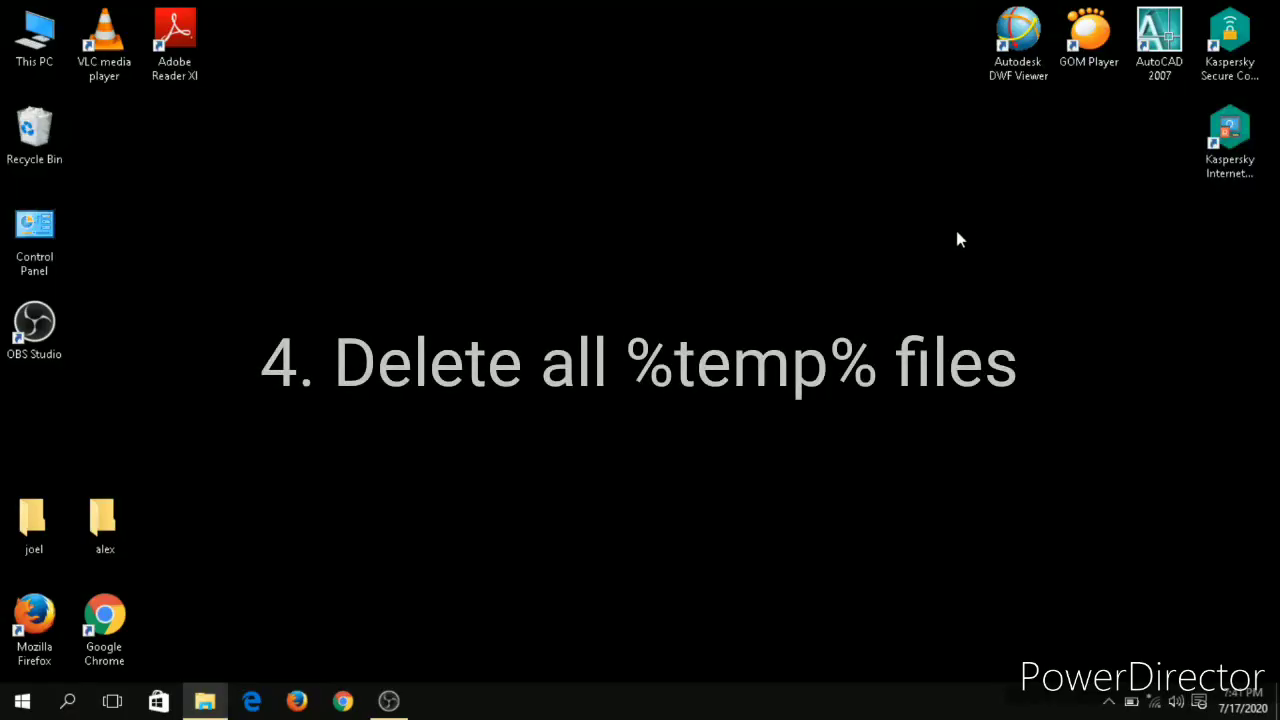
Open the user's local Temp folder with the Run command "%temp%" and select all files in it
key("super+r")
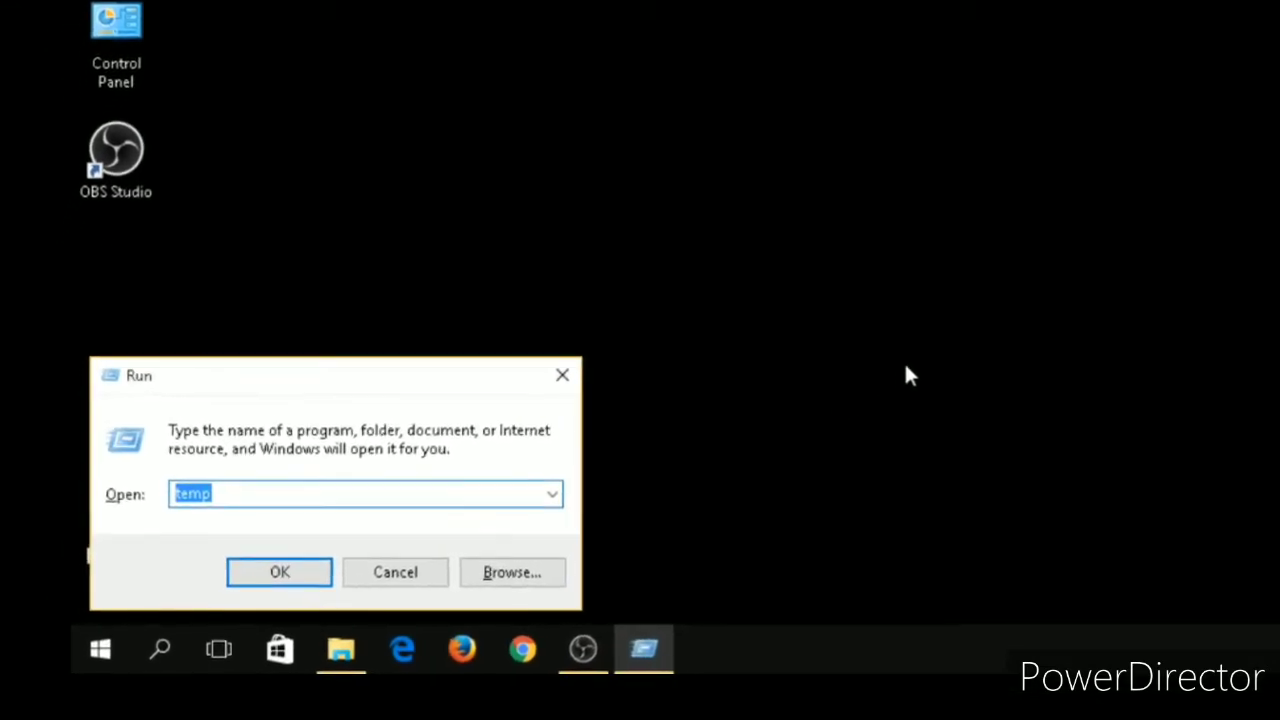
type("%temp")
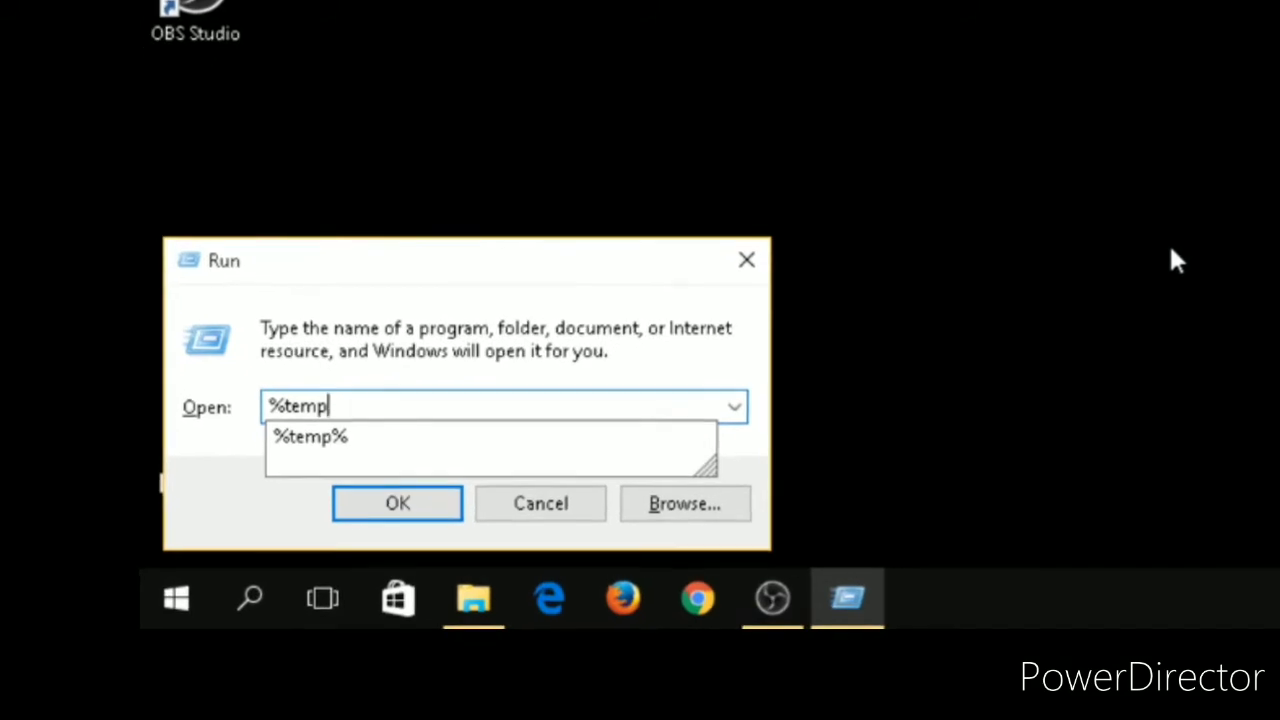
key("Return")
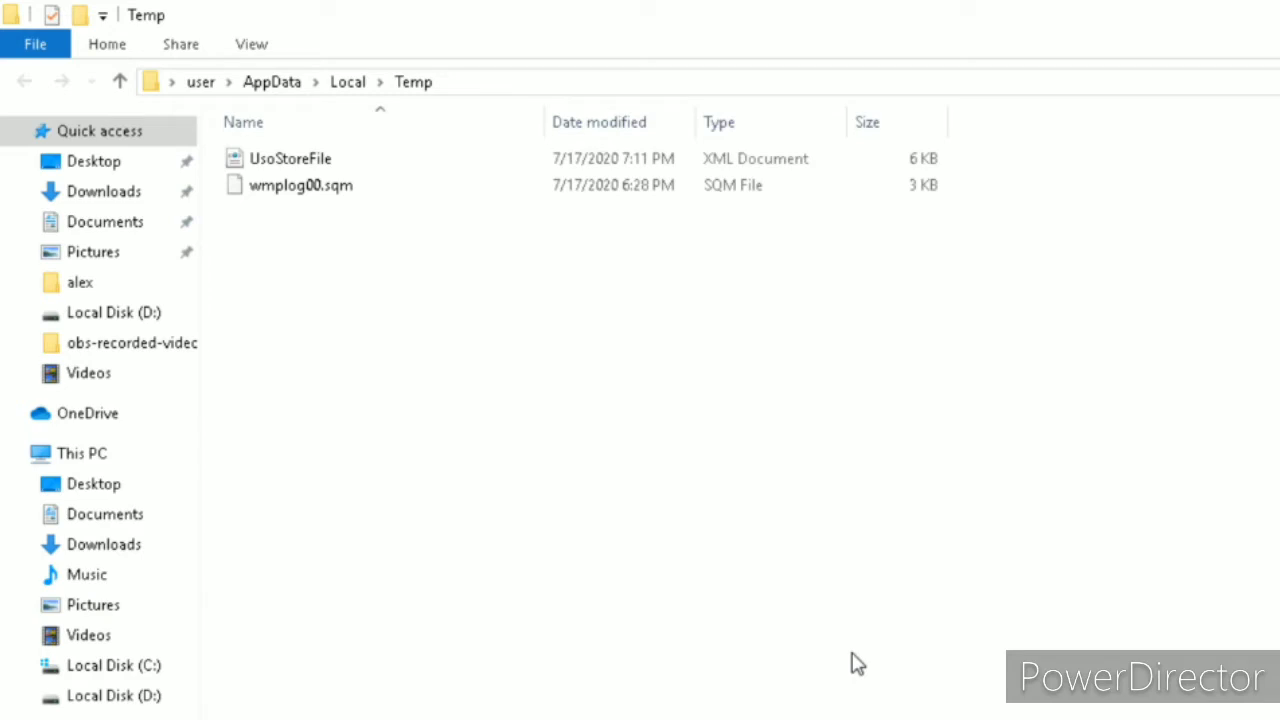
key("ctrl+a")
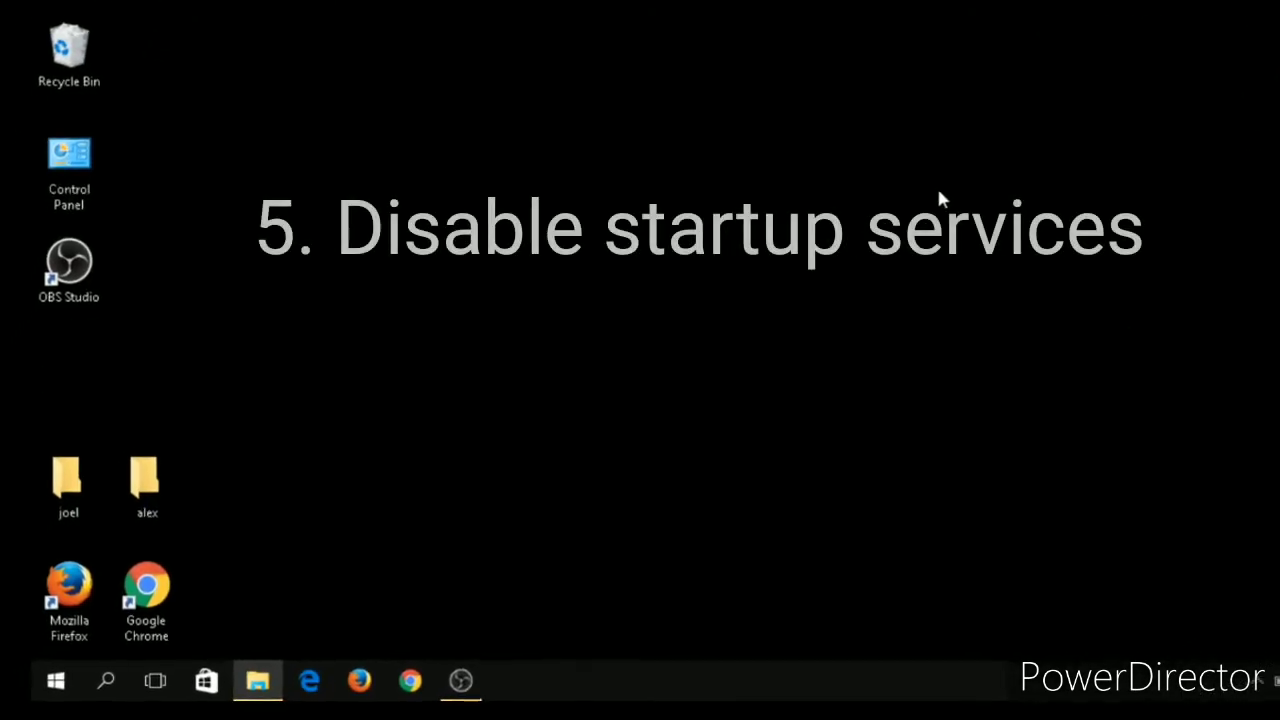
Open System Configuration with the Run command "msconfig" and hide all Microsoft services in the services list
key("super+r")
type("msc")
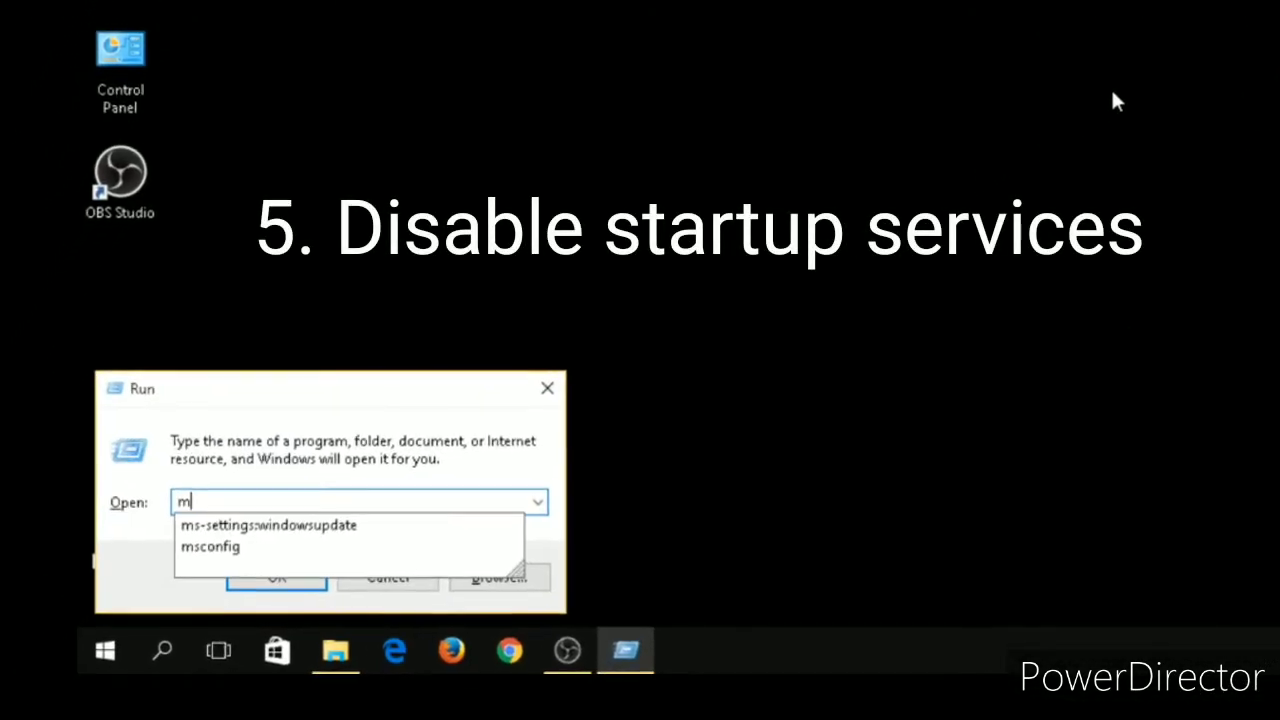
type("on")
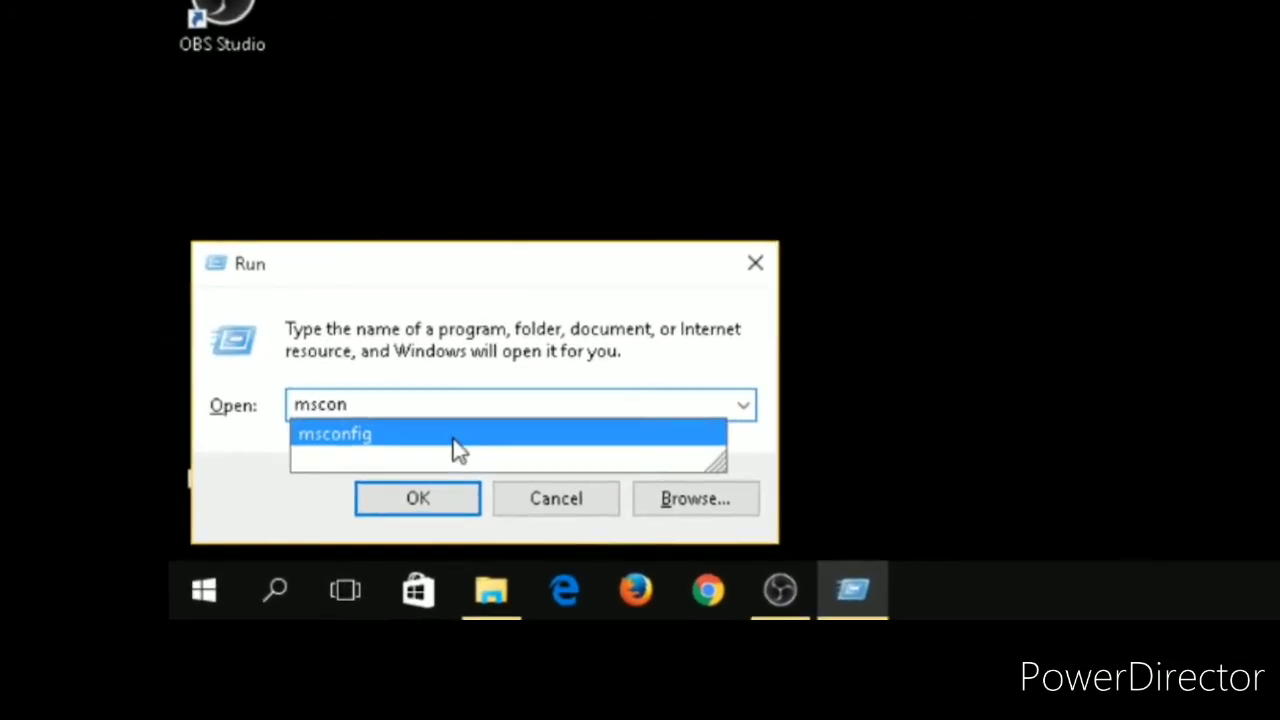
left_click(471, 427)
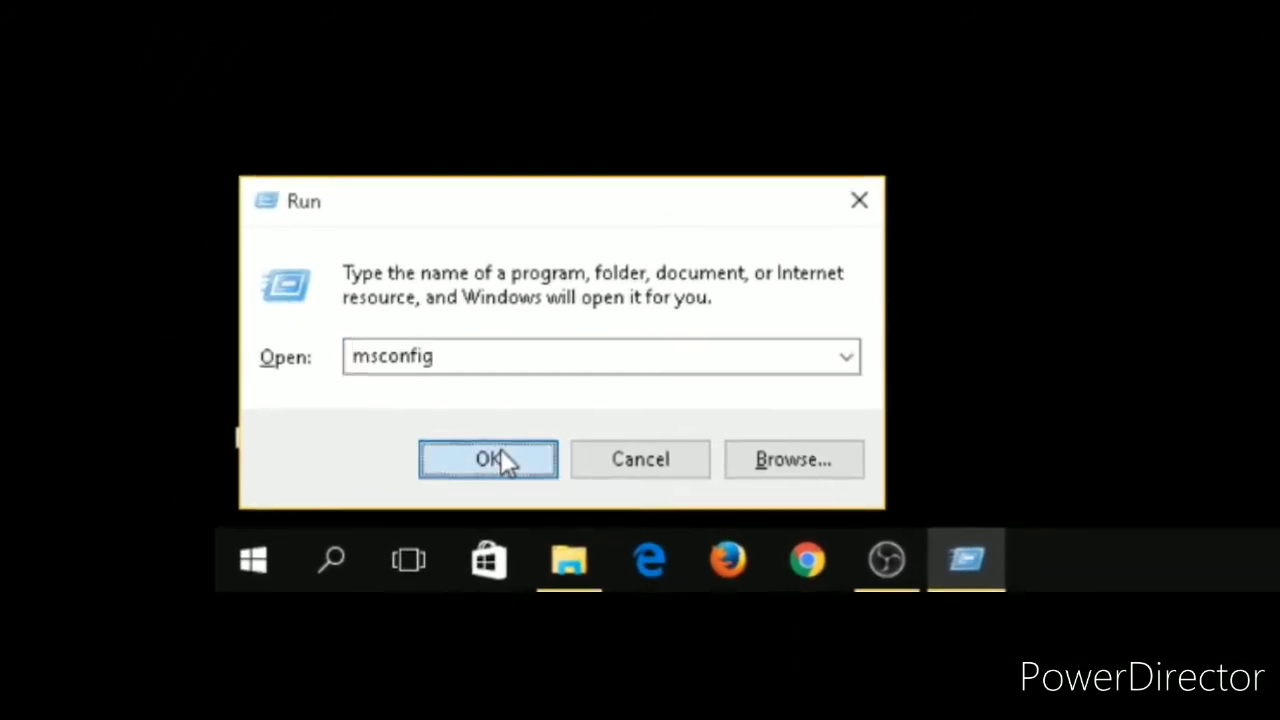
left_click(448, 490)
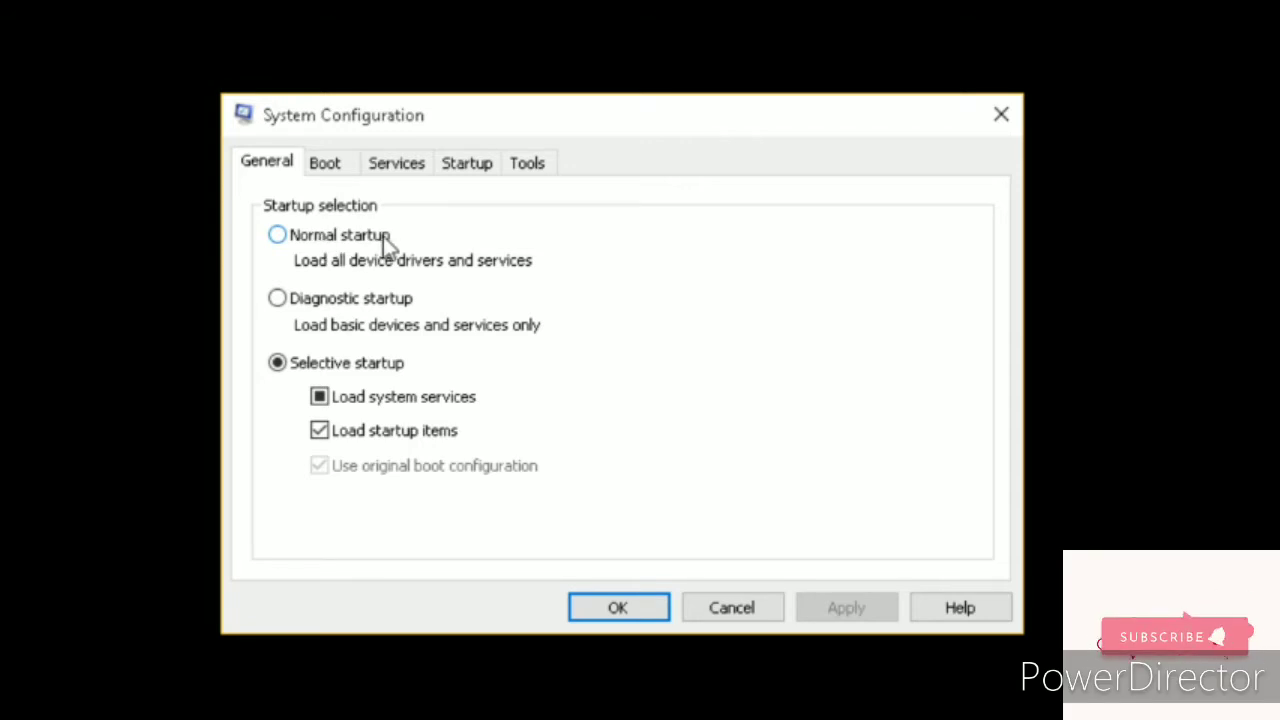
left_click(398, 170)
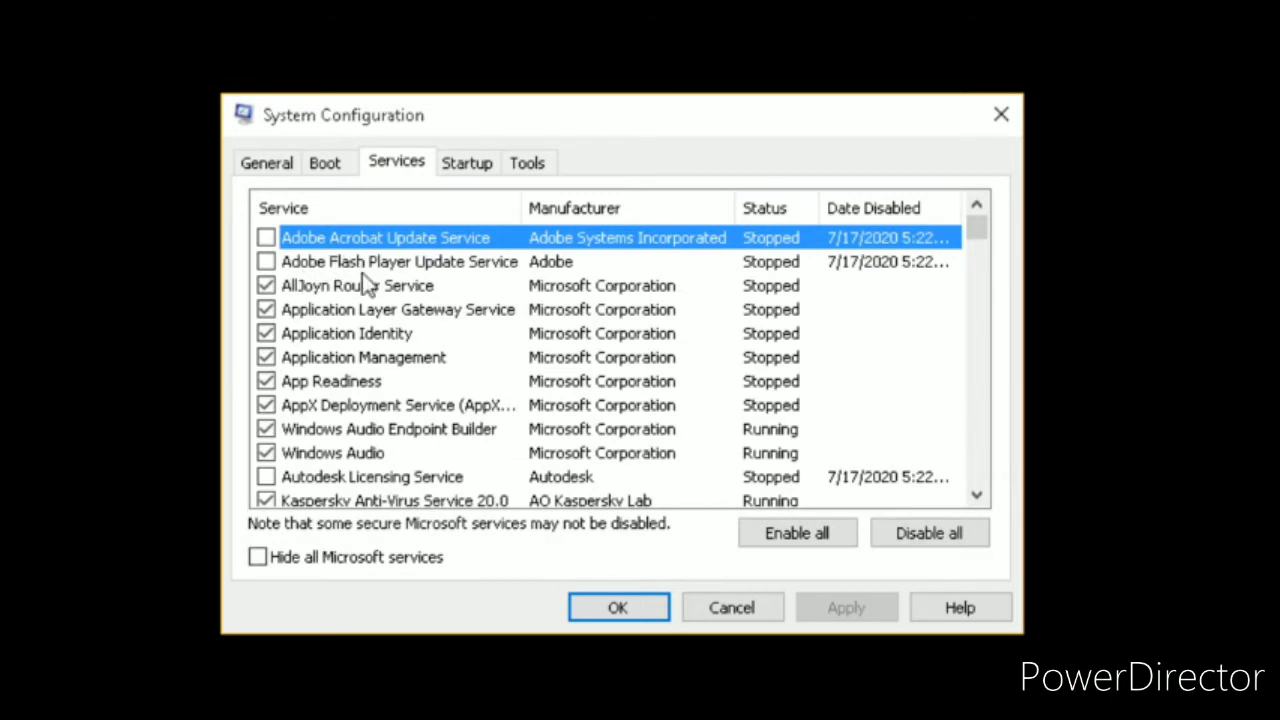
left_click(257, 558)
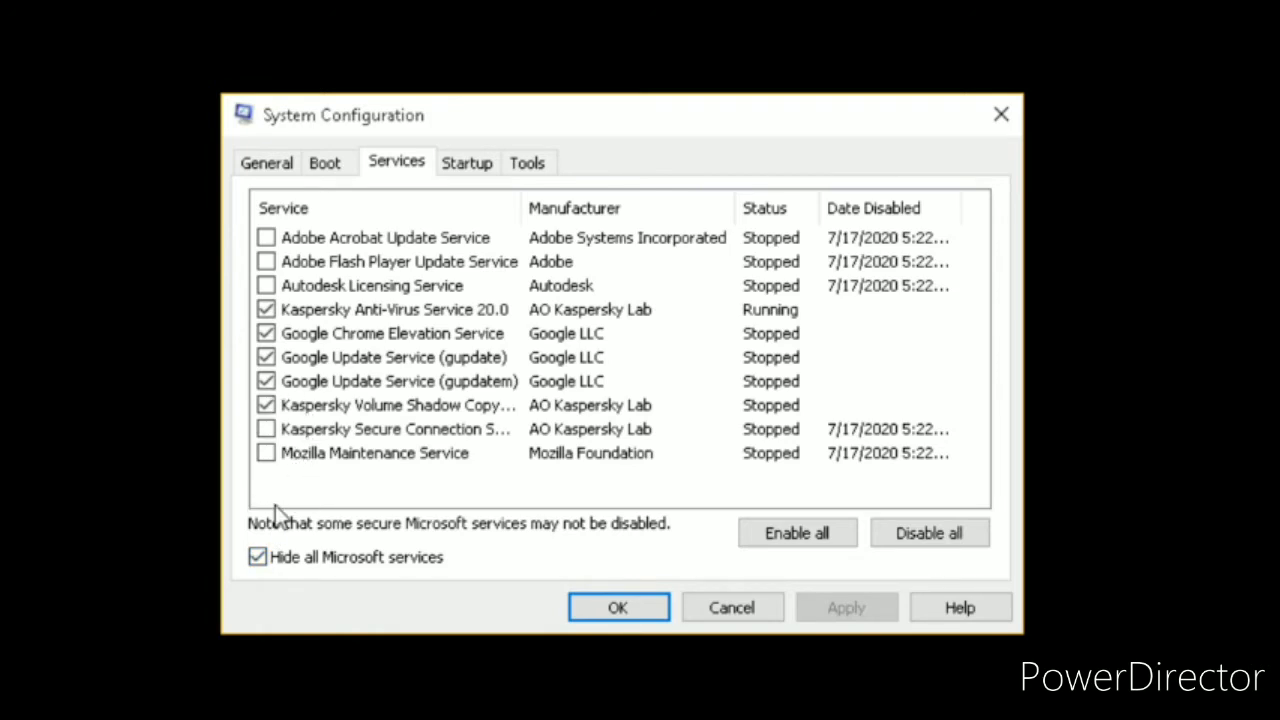
Try to disable the Kaspersky Anti-Virus Service 20.0 and Kaspersky Volume Shadow Copy services, apply, and exit without restarting
left_click(266, 310)
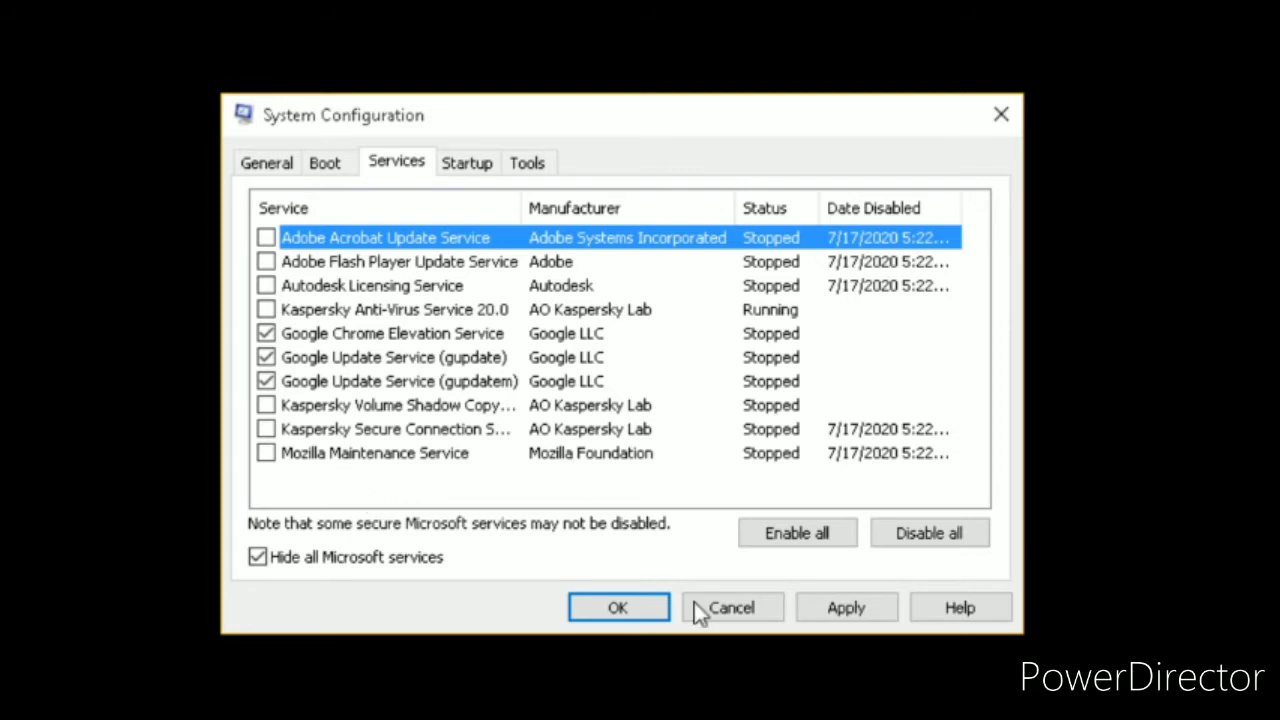
left_click(849, 619)
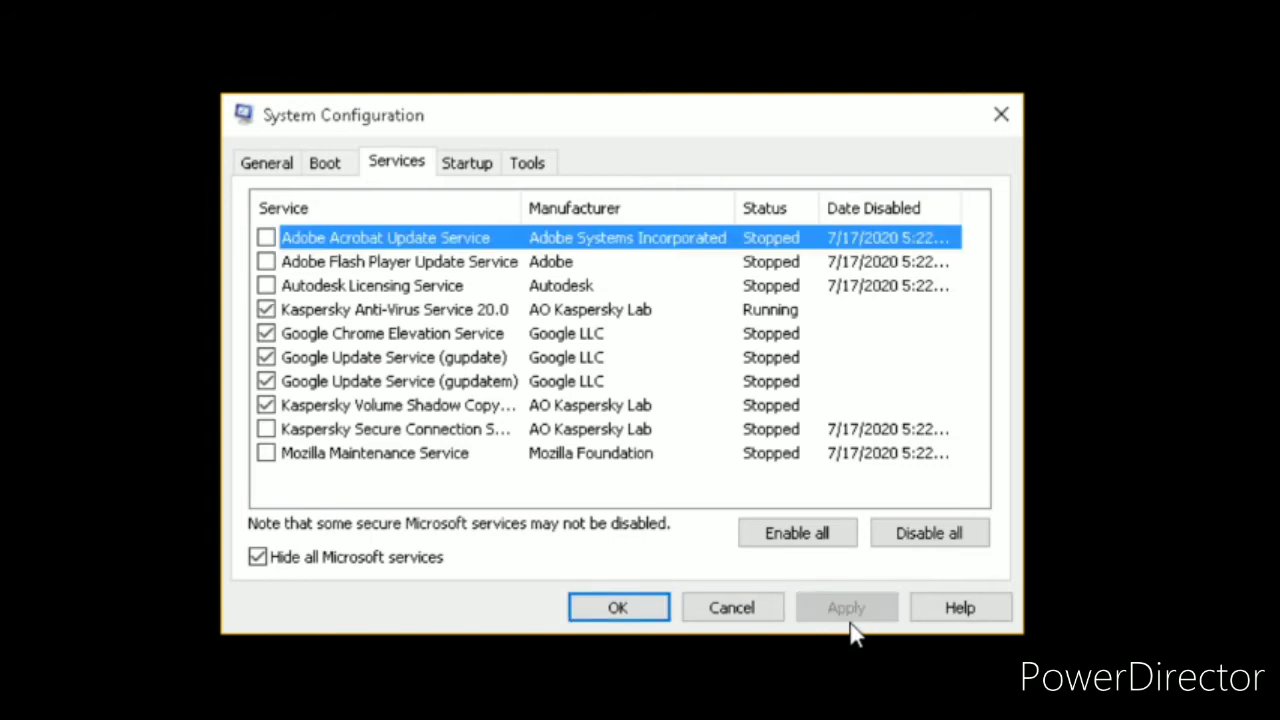
left_click(618, 609)
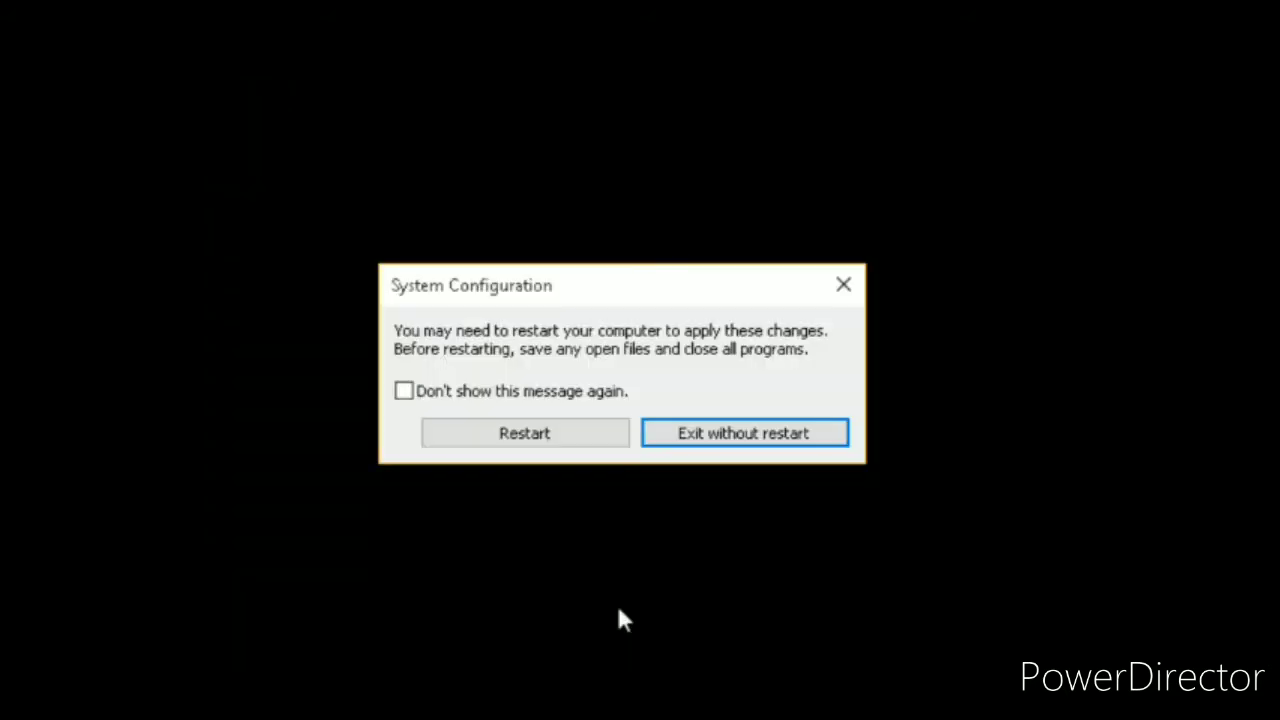
left_click(750, 440)
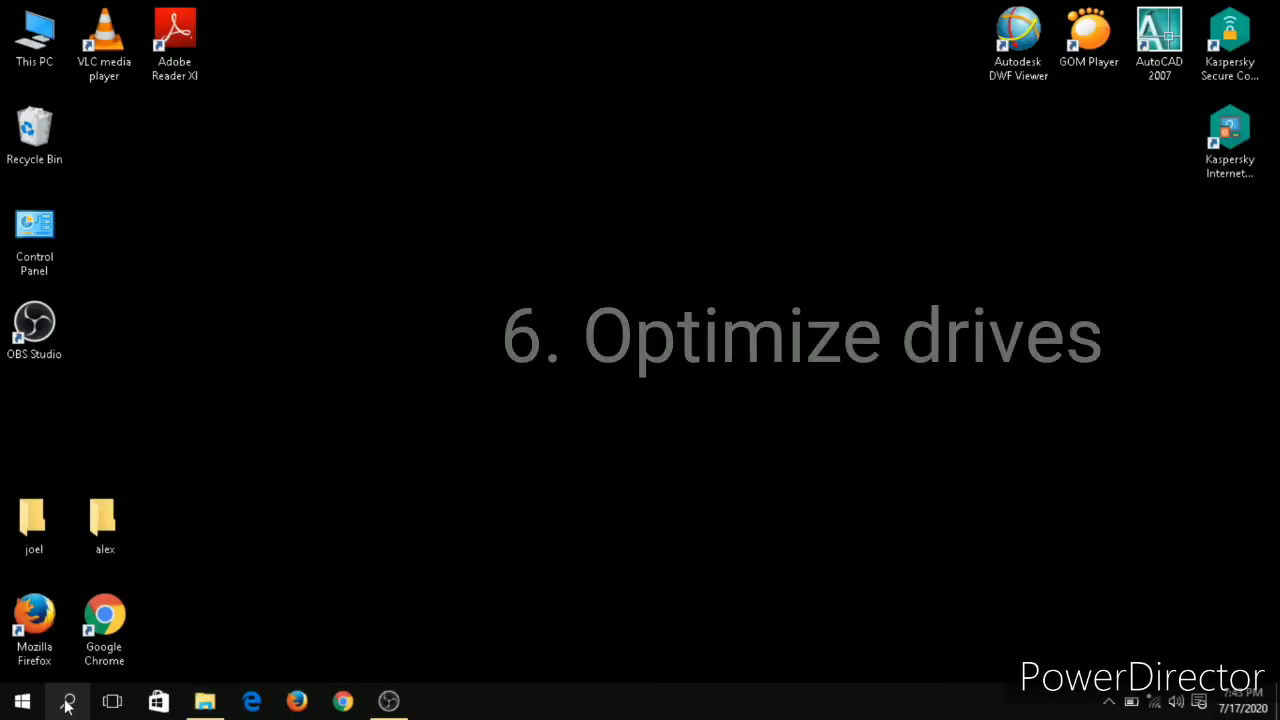
Search Windows for "defr", open Defragment and Optimize Drives, and select the C: drive
left_click(22, 700)
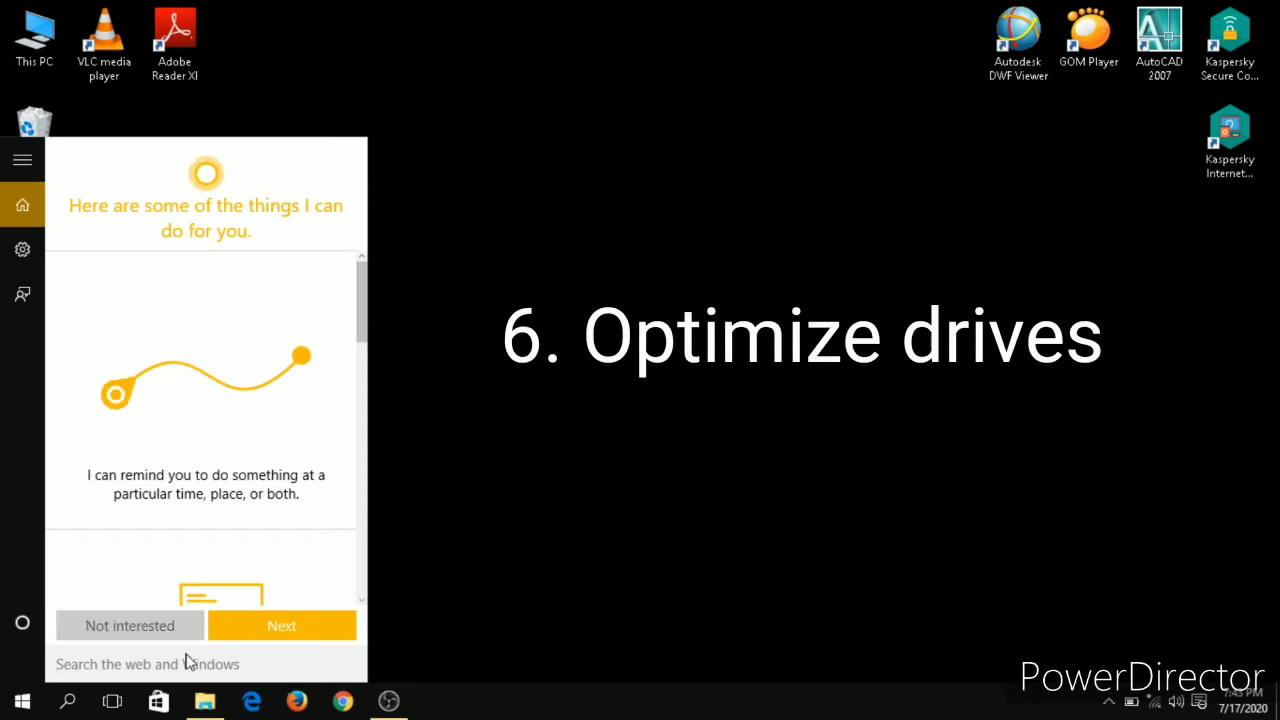
type("d")
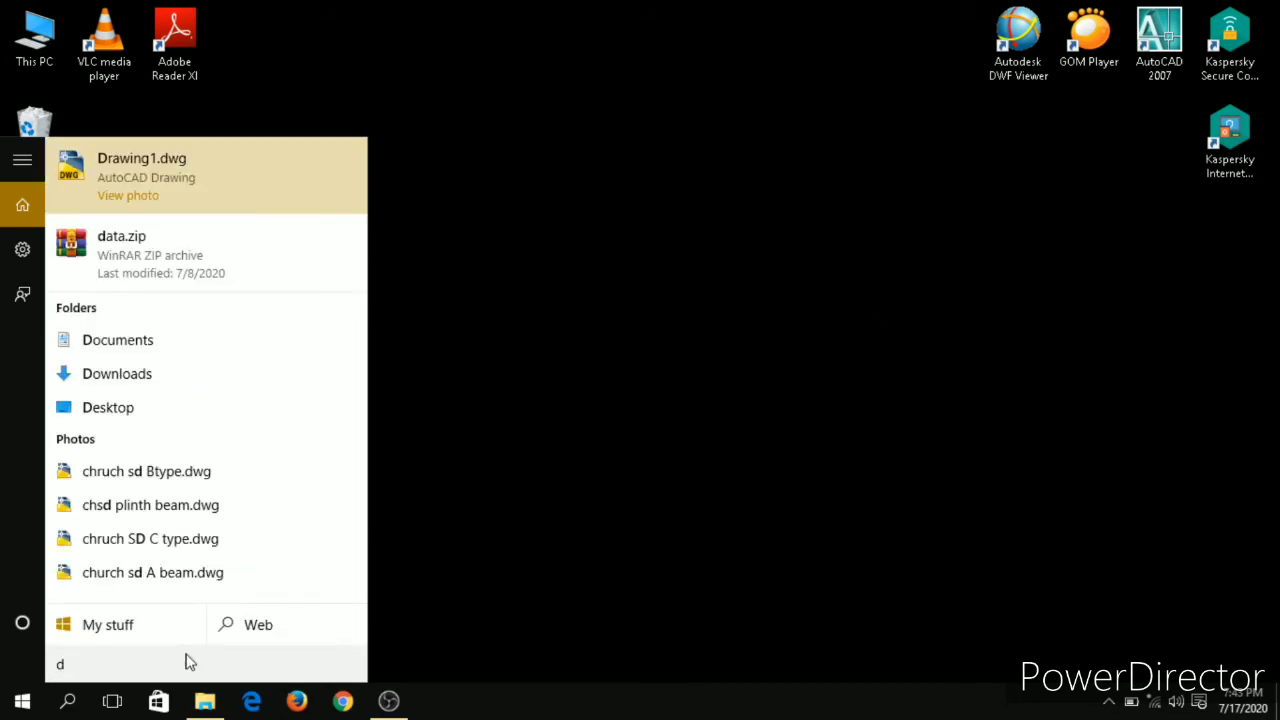
type("efr")
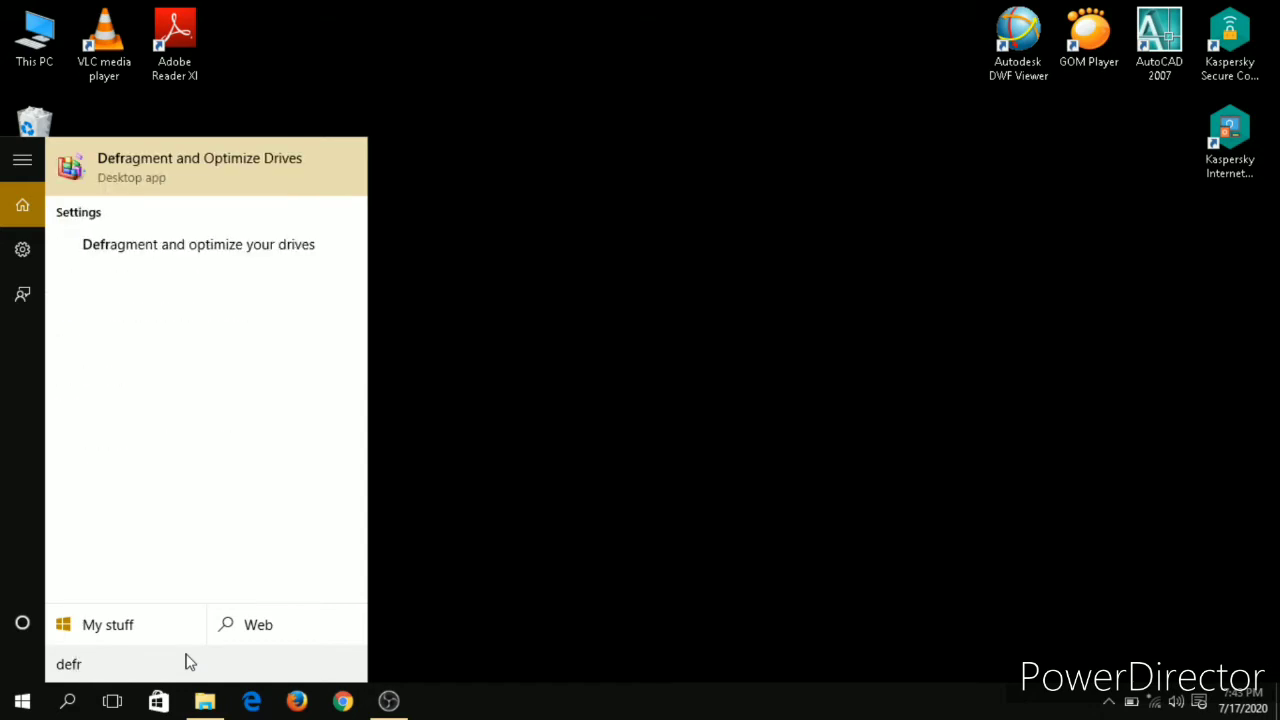
left_click(197, 168)
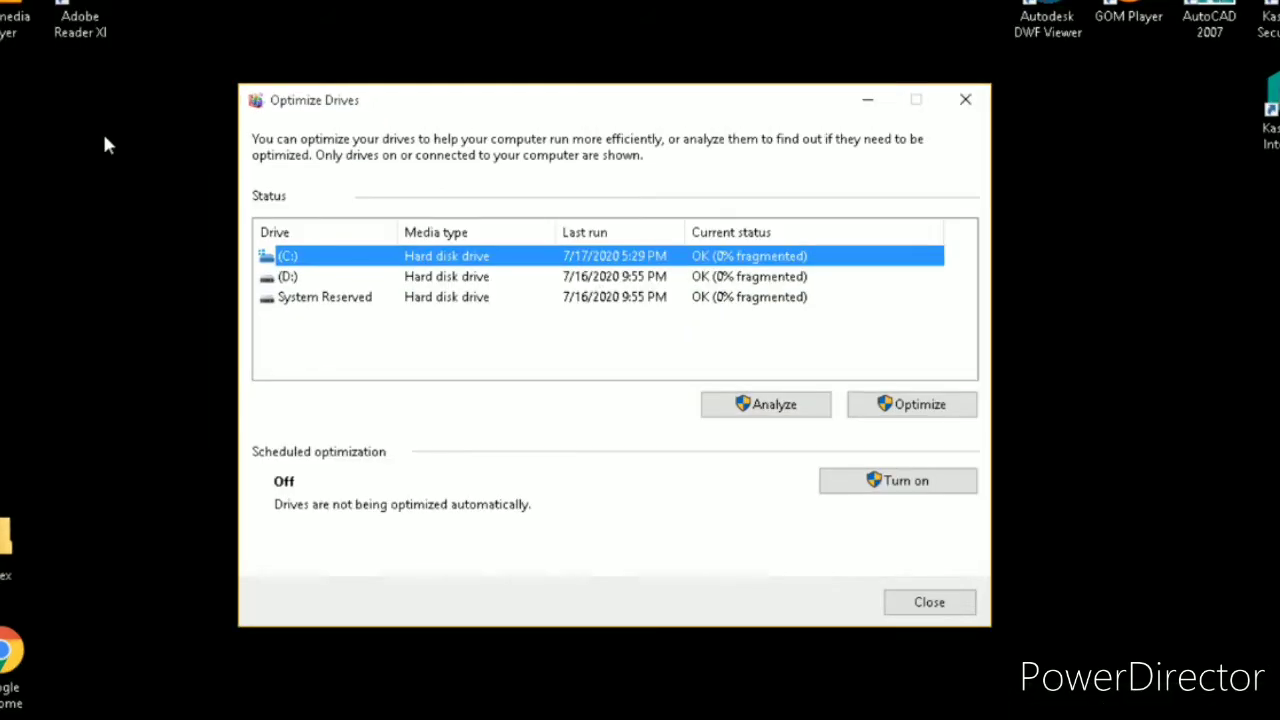
left_click(550, 278)
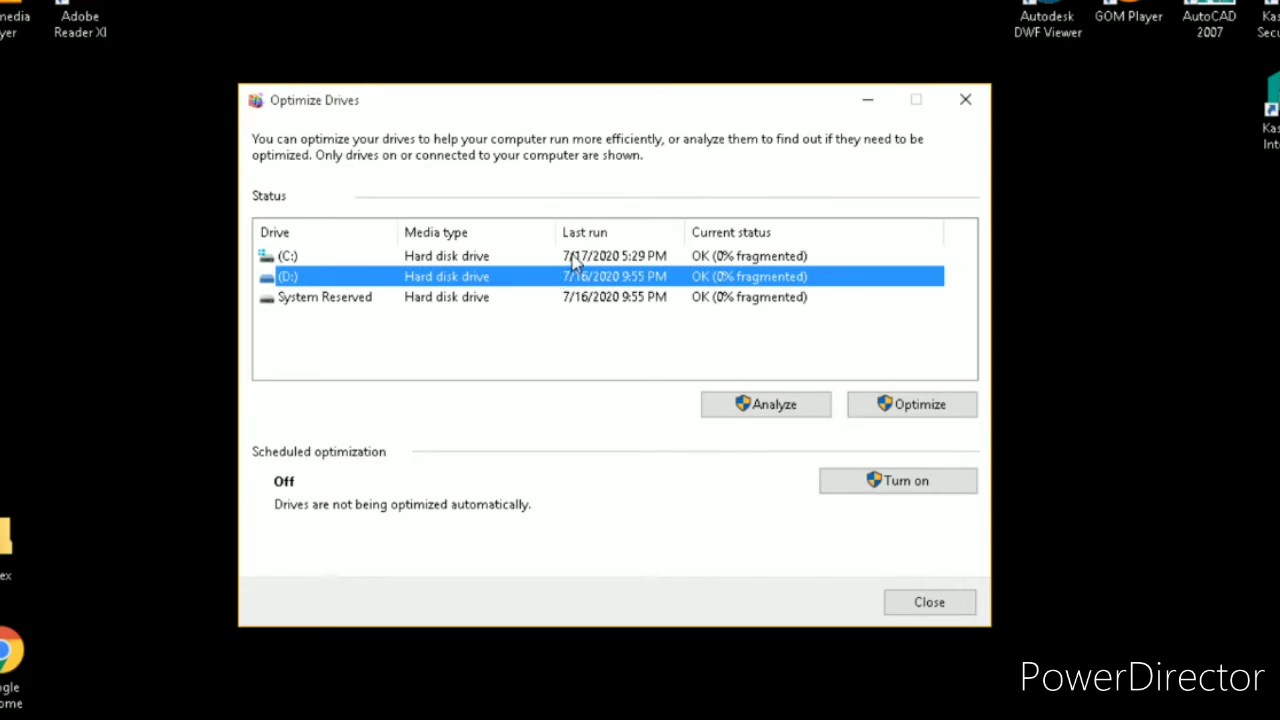
left_click(576, 258)
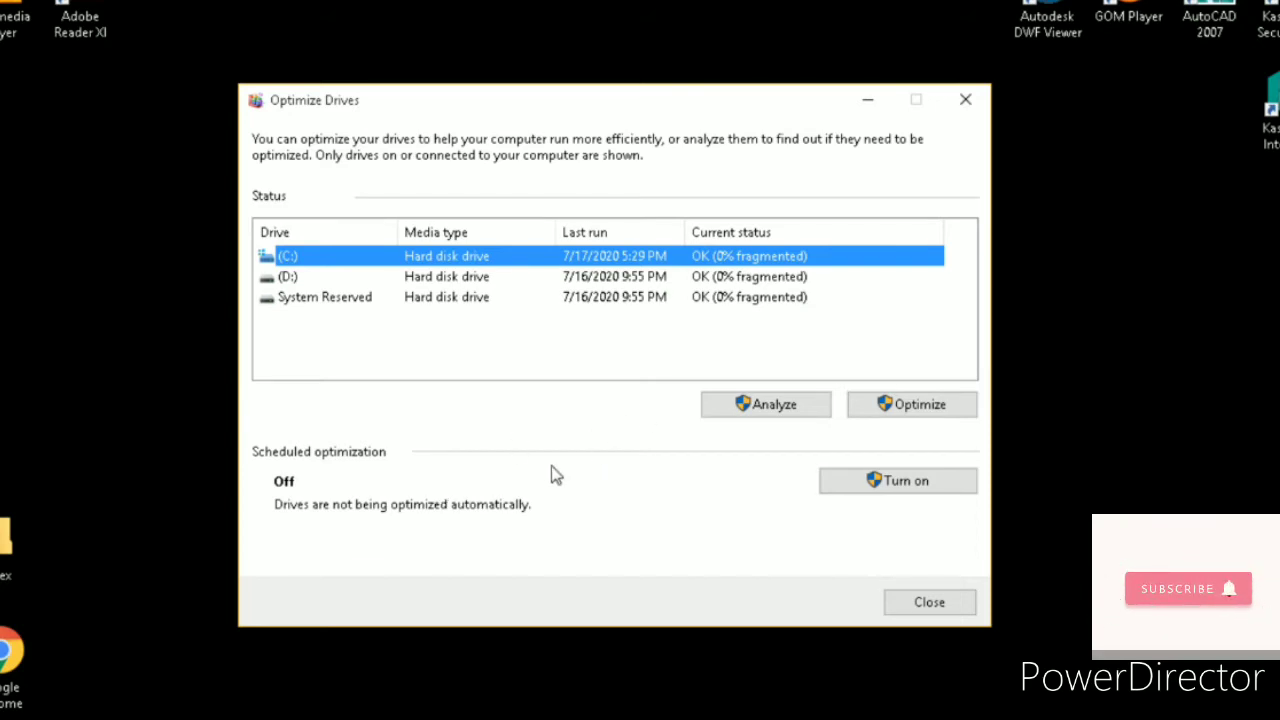
Close Optimize Drives, open the desktop's Personalization settings, and choose Solid color as the background type
left_click(953, 603)
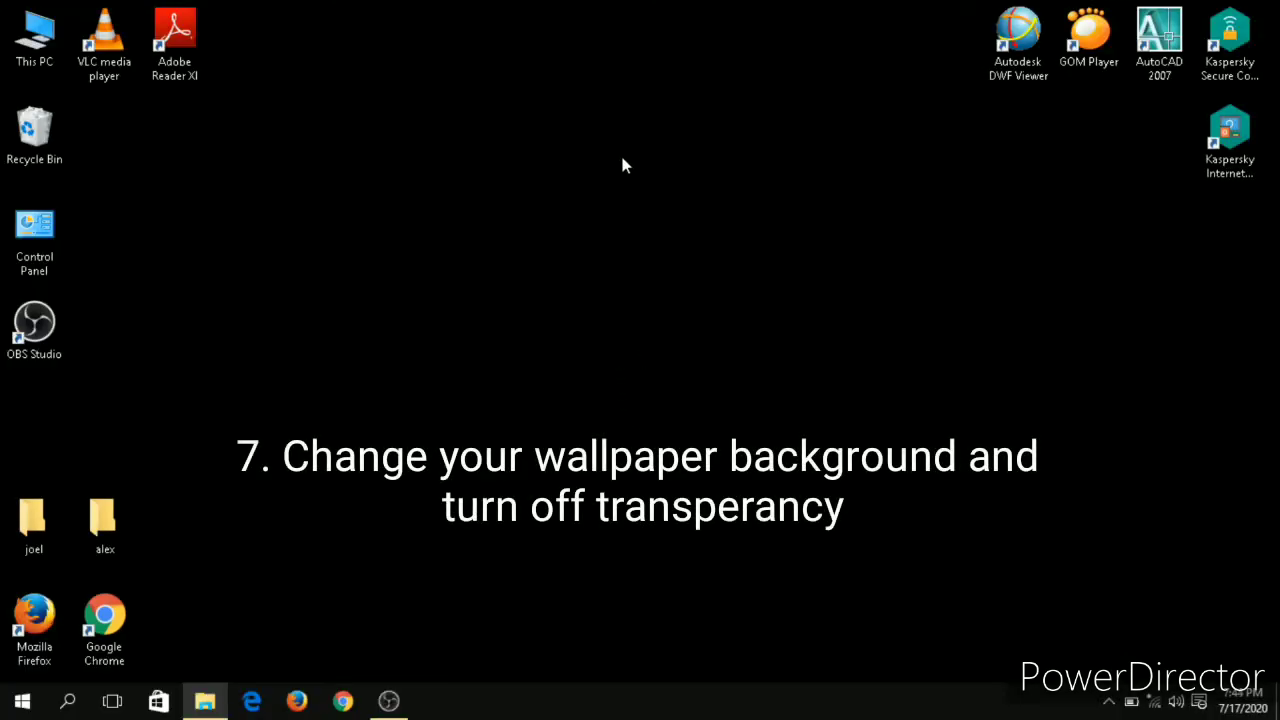
right_click(622, 158)
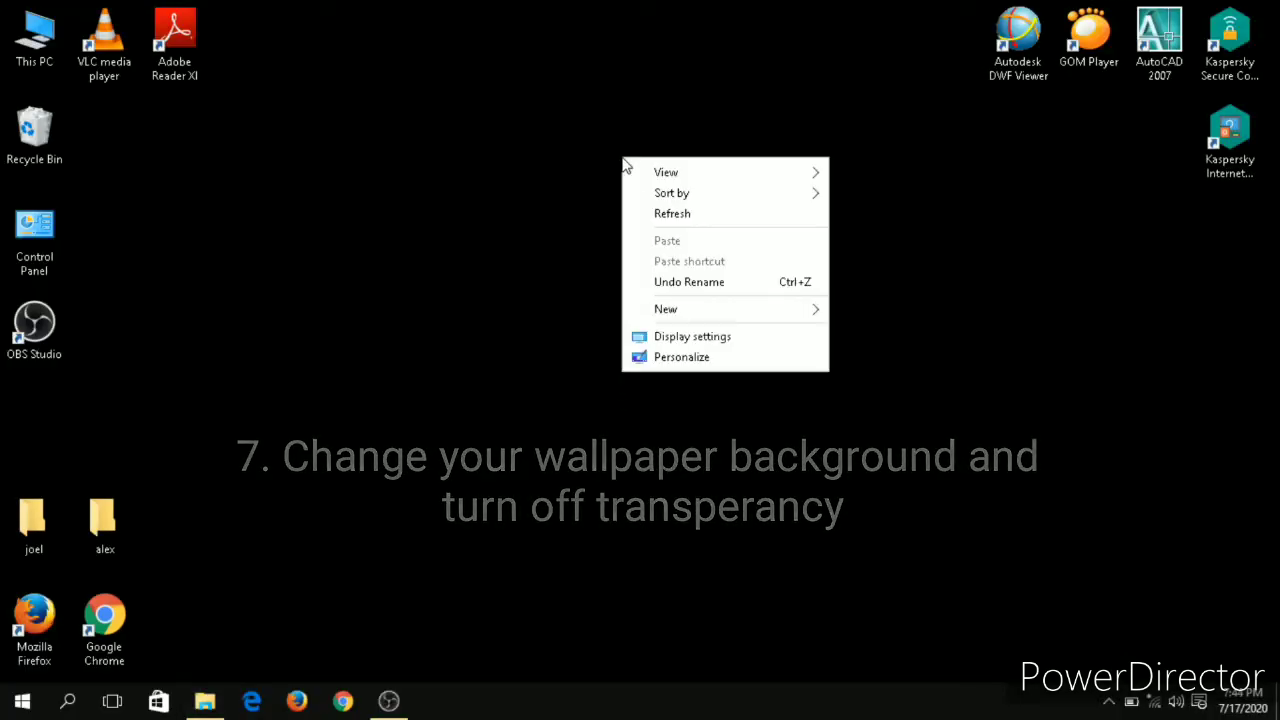
left_click(676, 366)
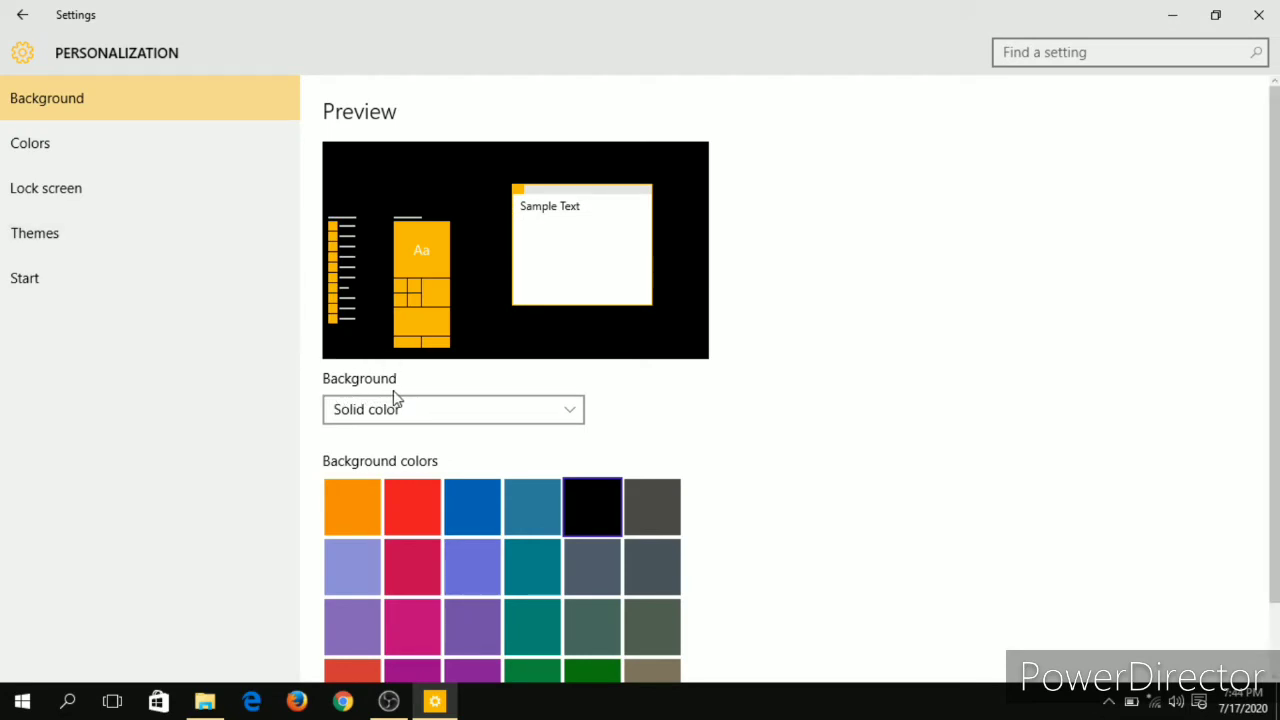
left_click(474, 412)
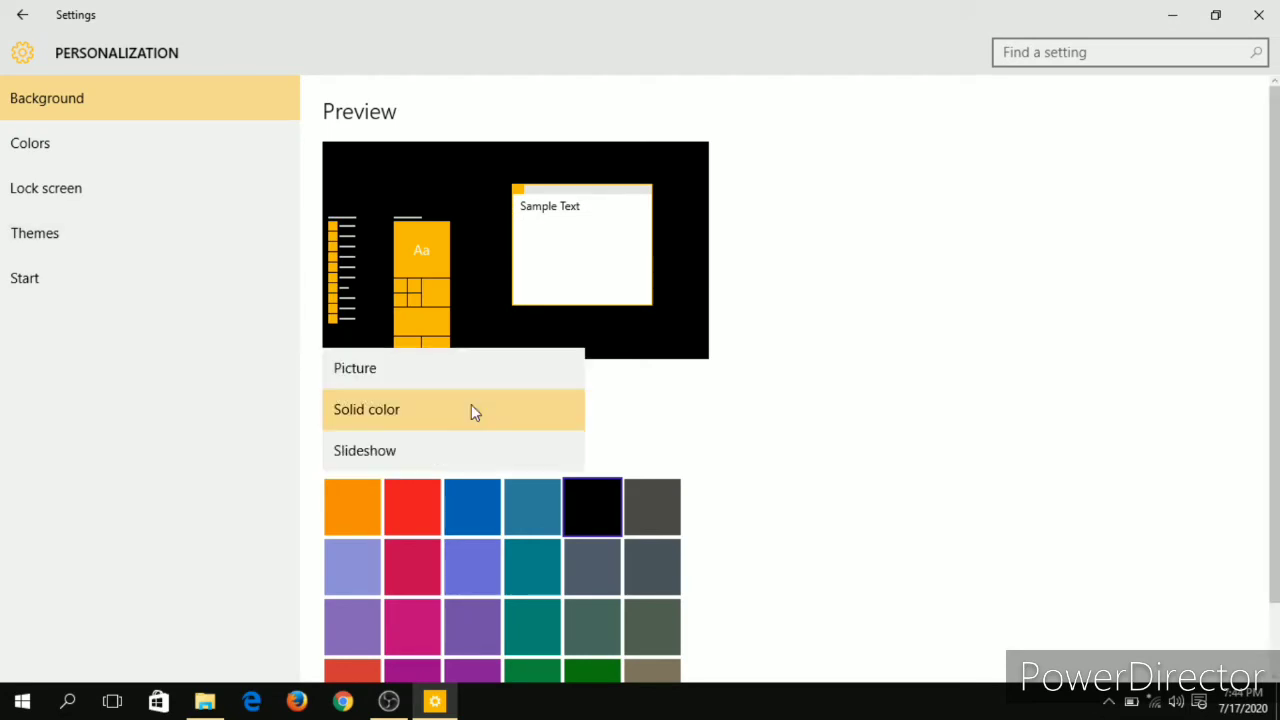
left_click(471, 404)
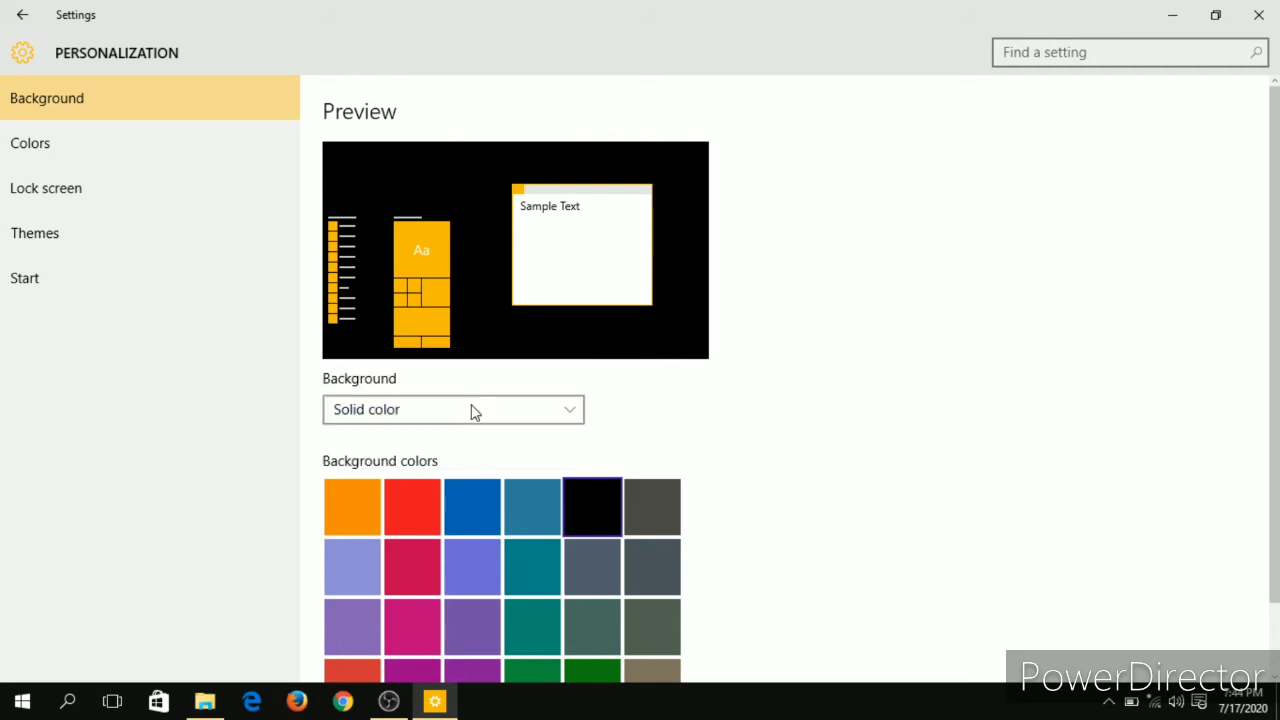
Check the Start, taskbar, and action center transparency setting in the Colors settings, and close Settings
left_click(166, 150)
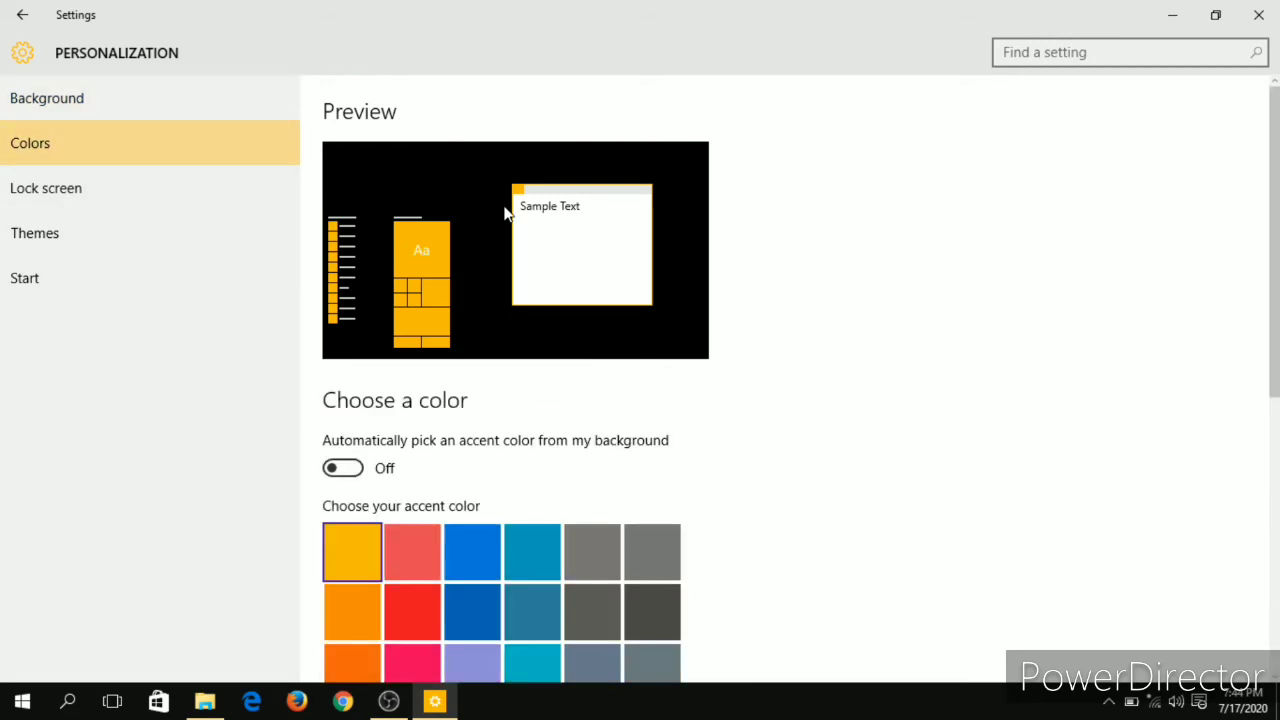
left_click_drag(1276, 235, 1274, 507)
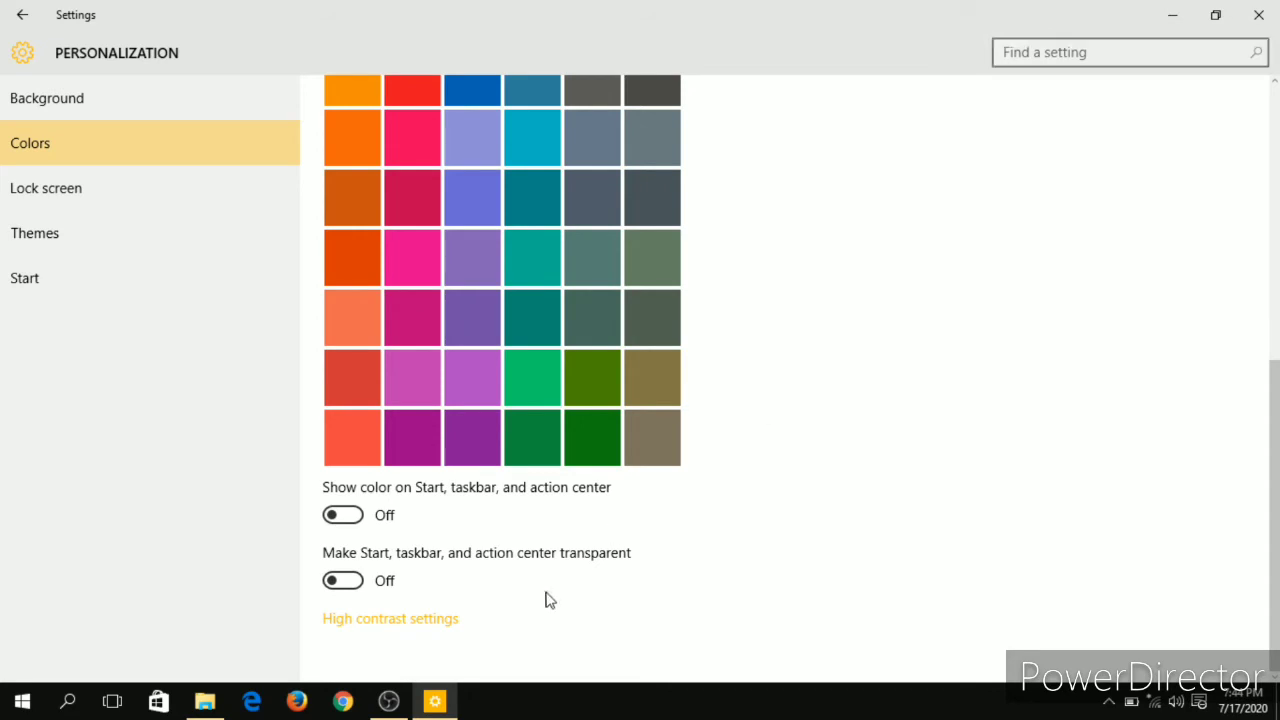
left_click(1258, 15)
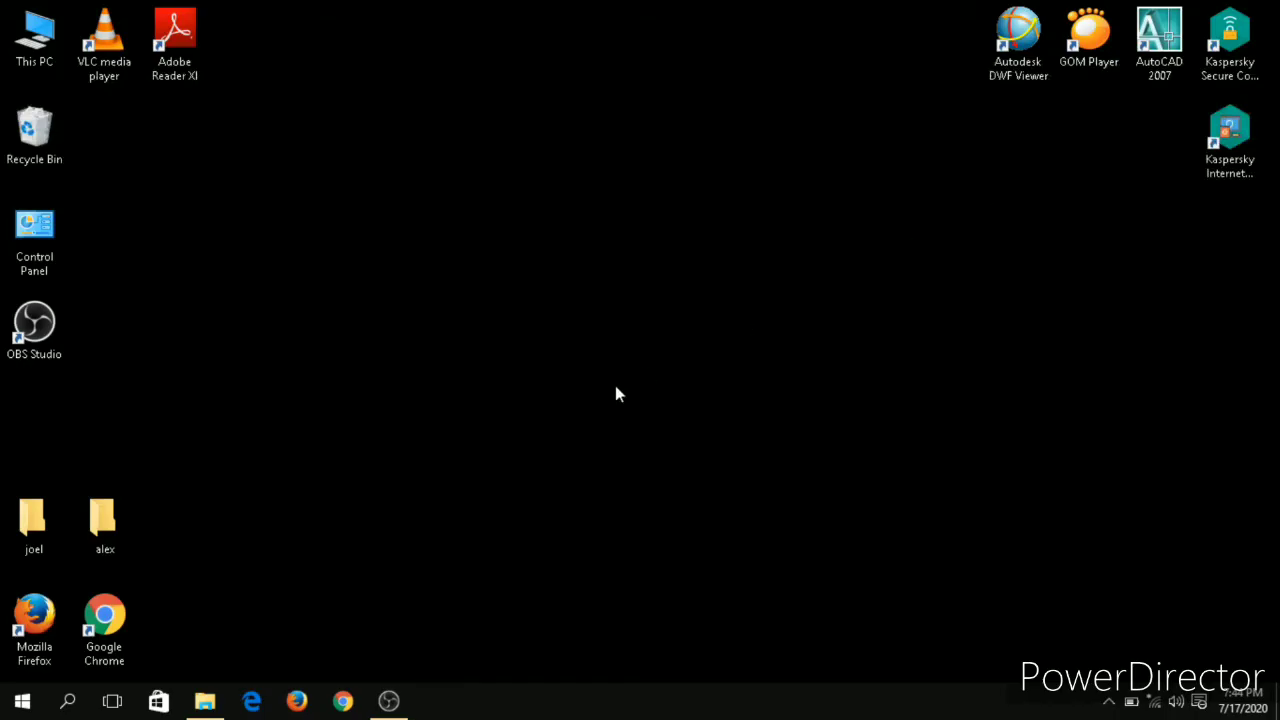
Search Windows for "edit power plan" and open the Edit Plan Settings window
left_click(68, 701)
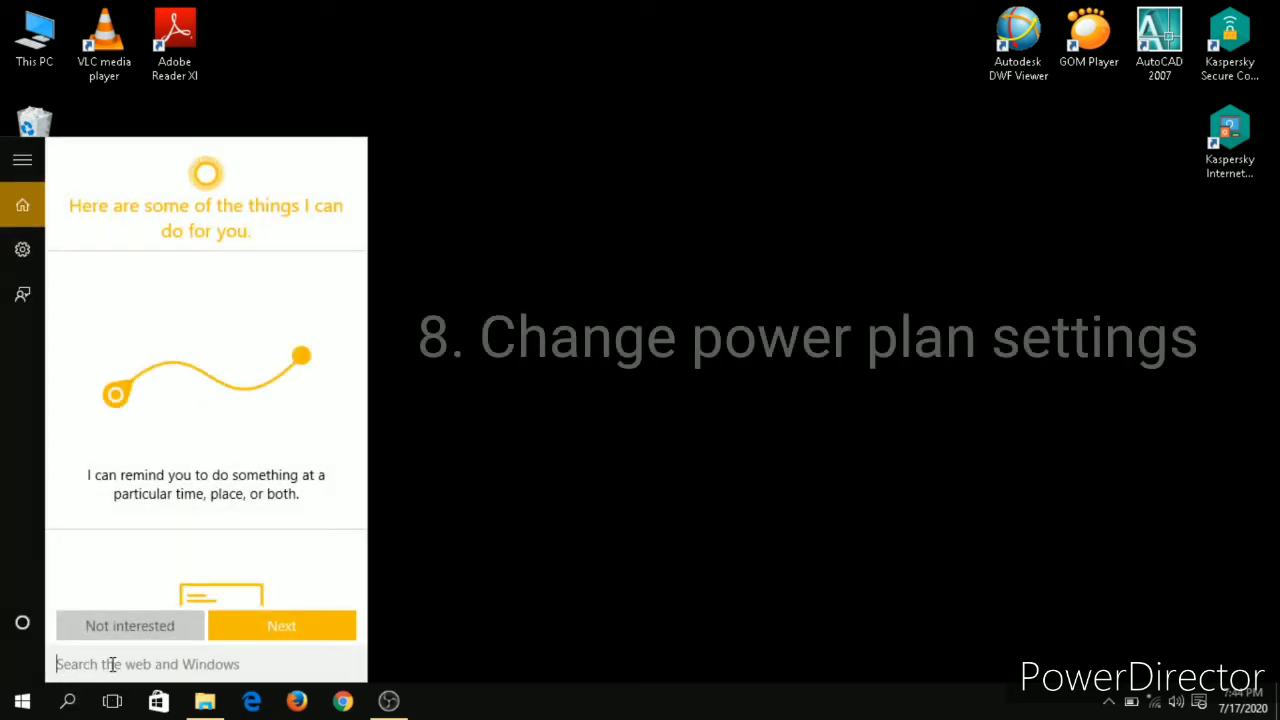
type("edit")
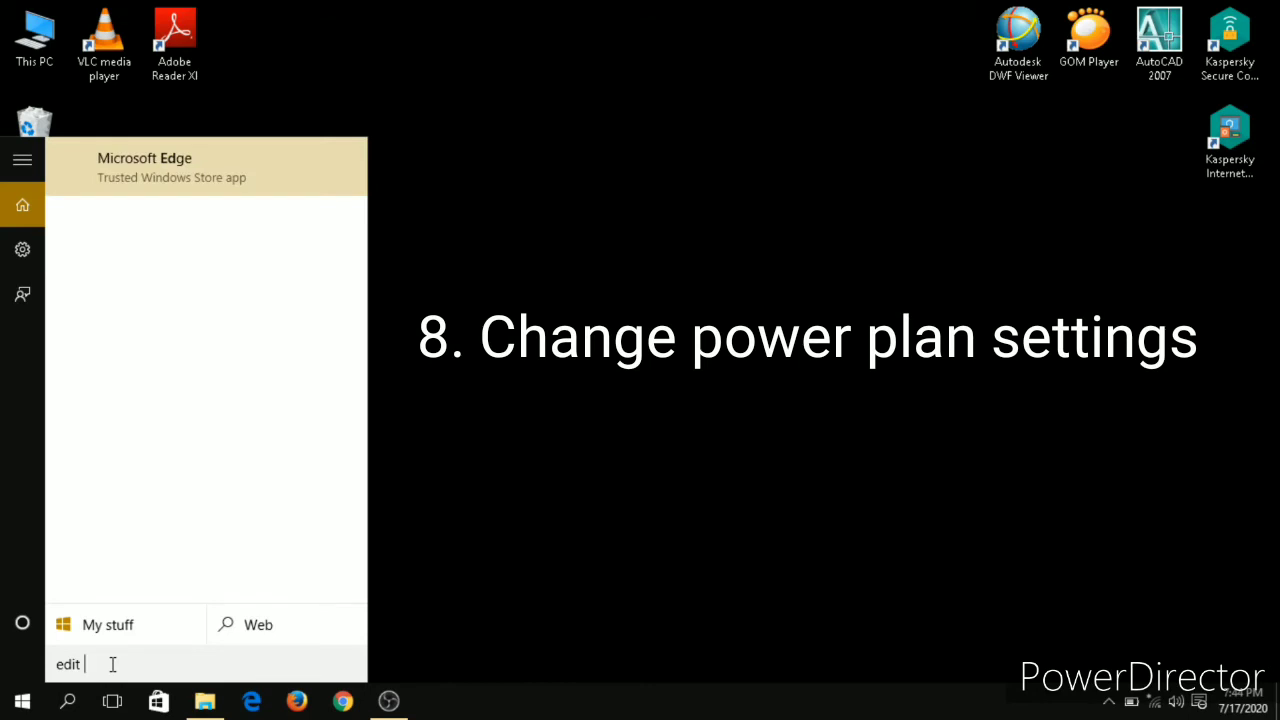
type(" power")
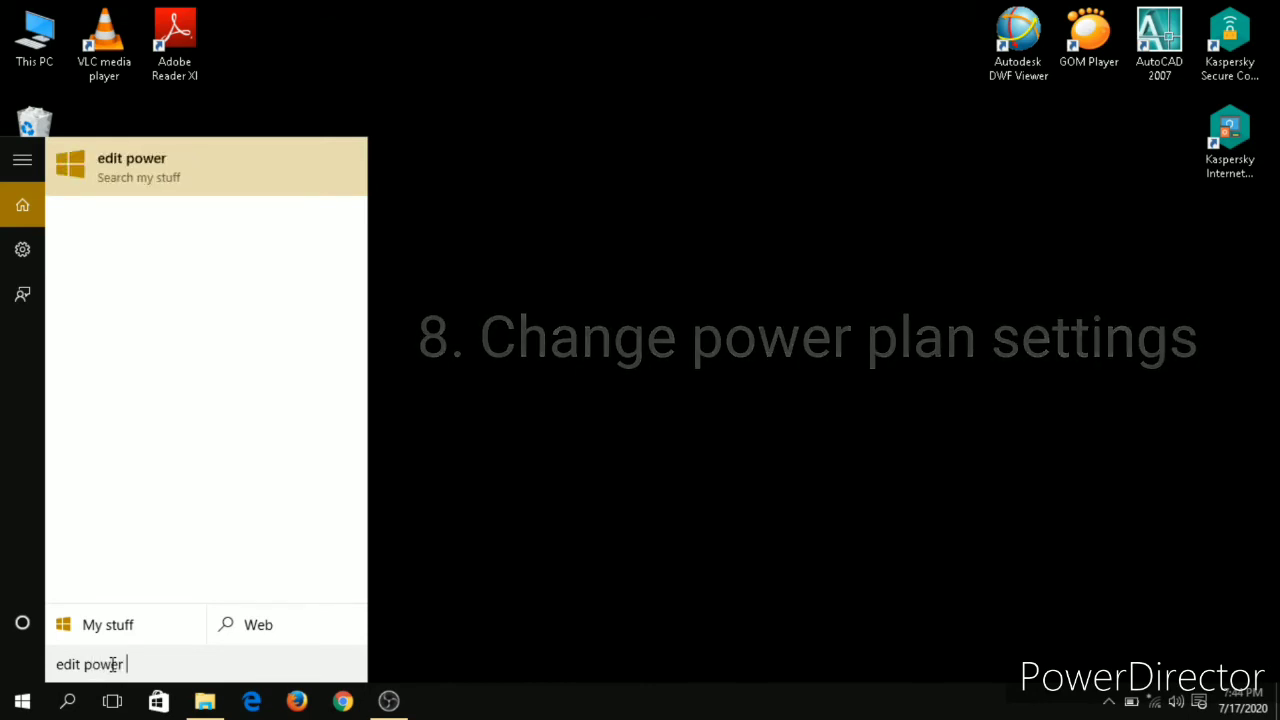
type(" plan")
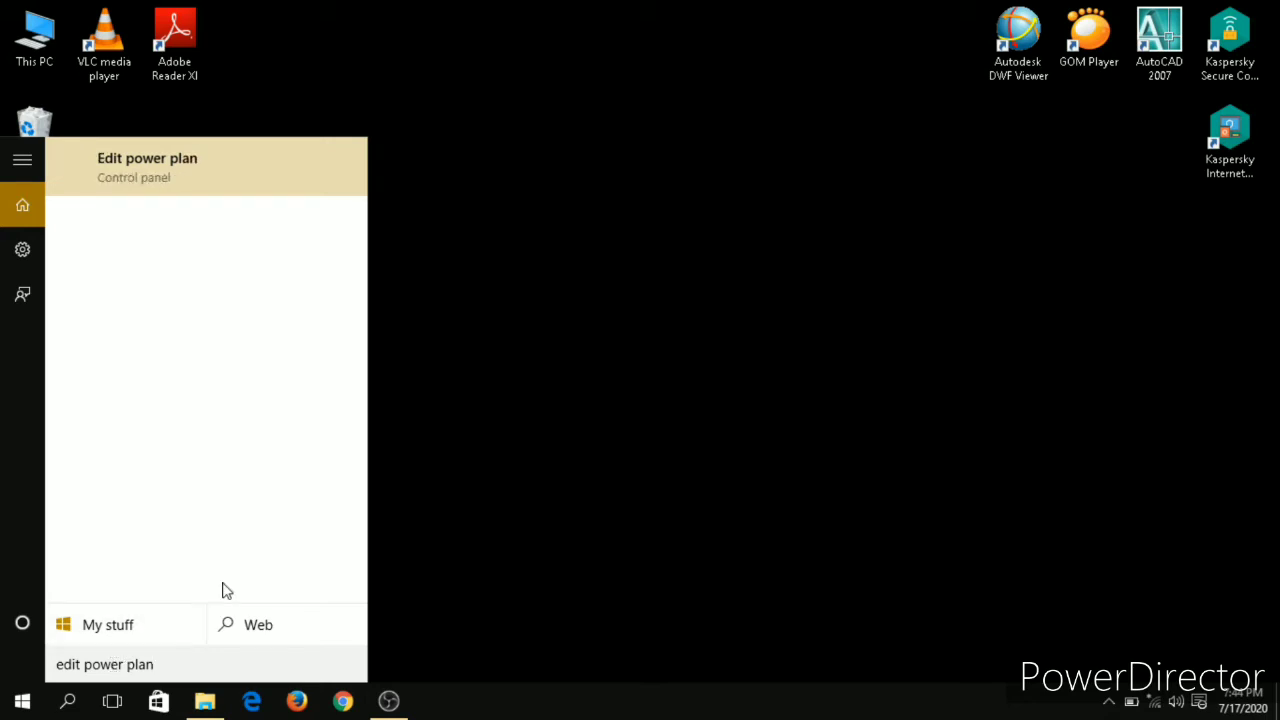
left_click(206, 168)
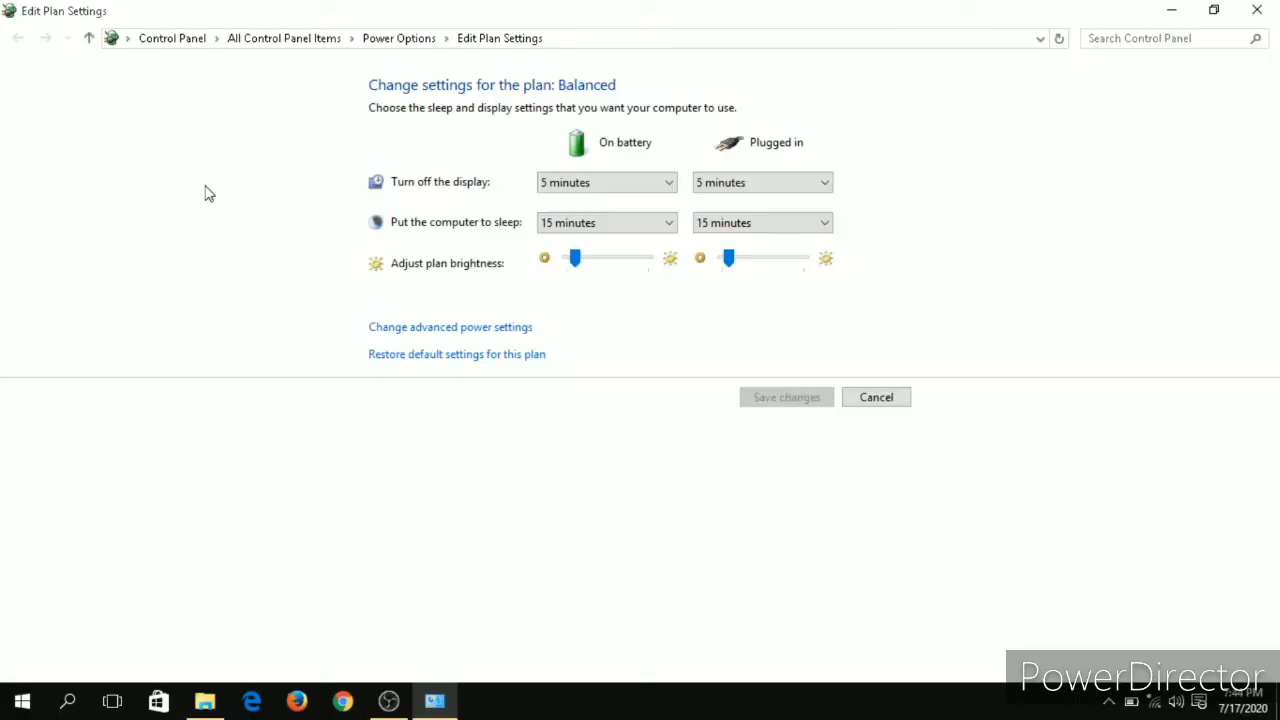
Open the advanced power settings of the Balanced plan and expand Processor power management
left_click(453, 337)
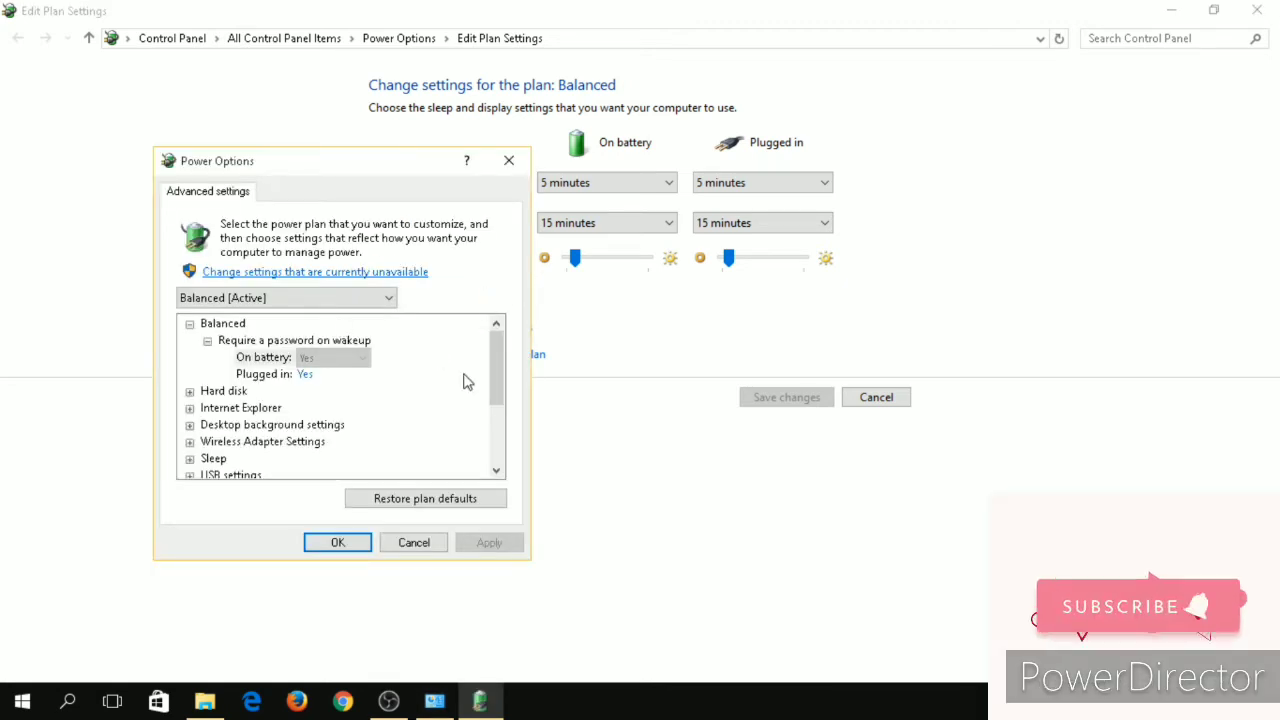
scroll(492, 400, "down", 2)
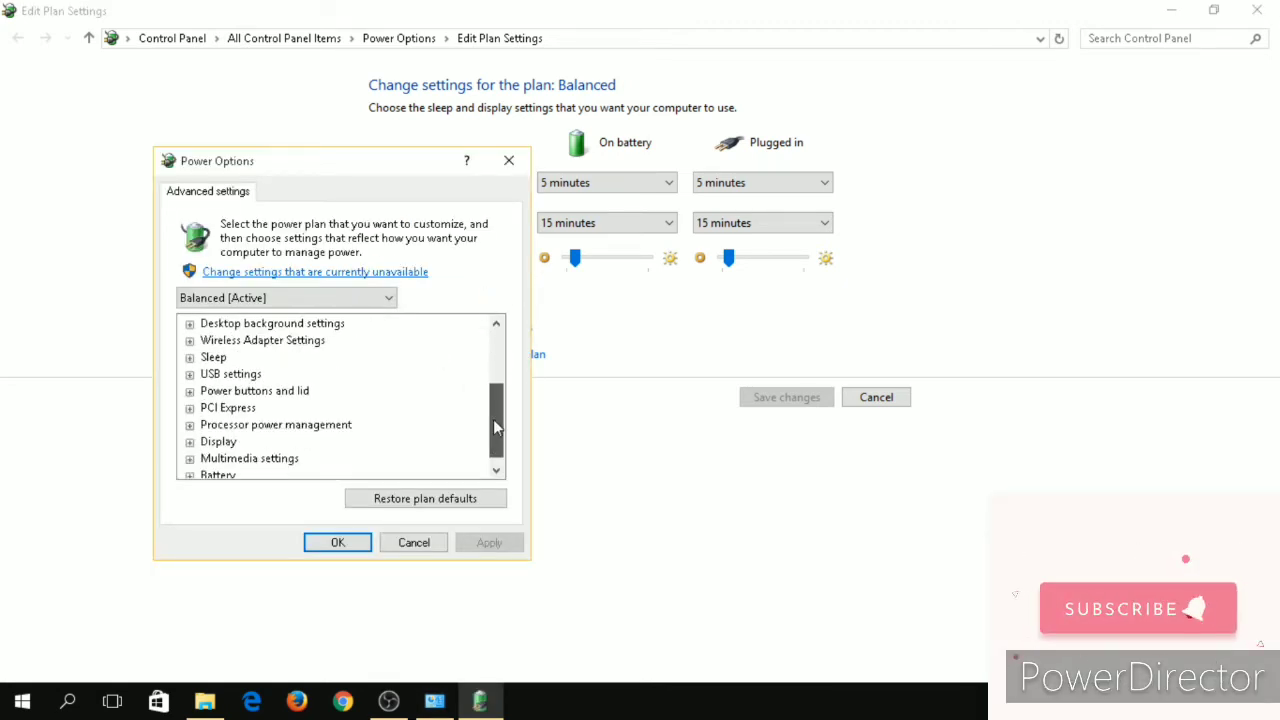
left_click(189, 426)
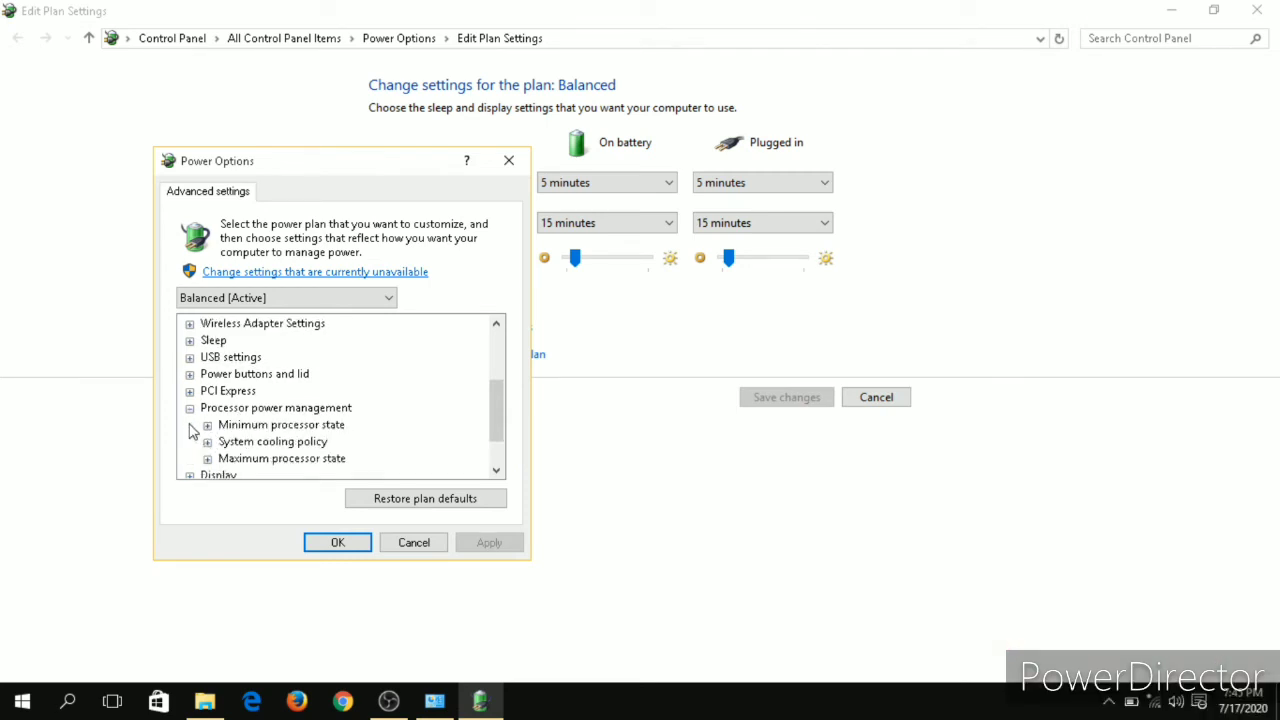
scroll(500, 423, "down", 1)
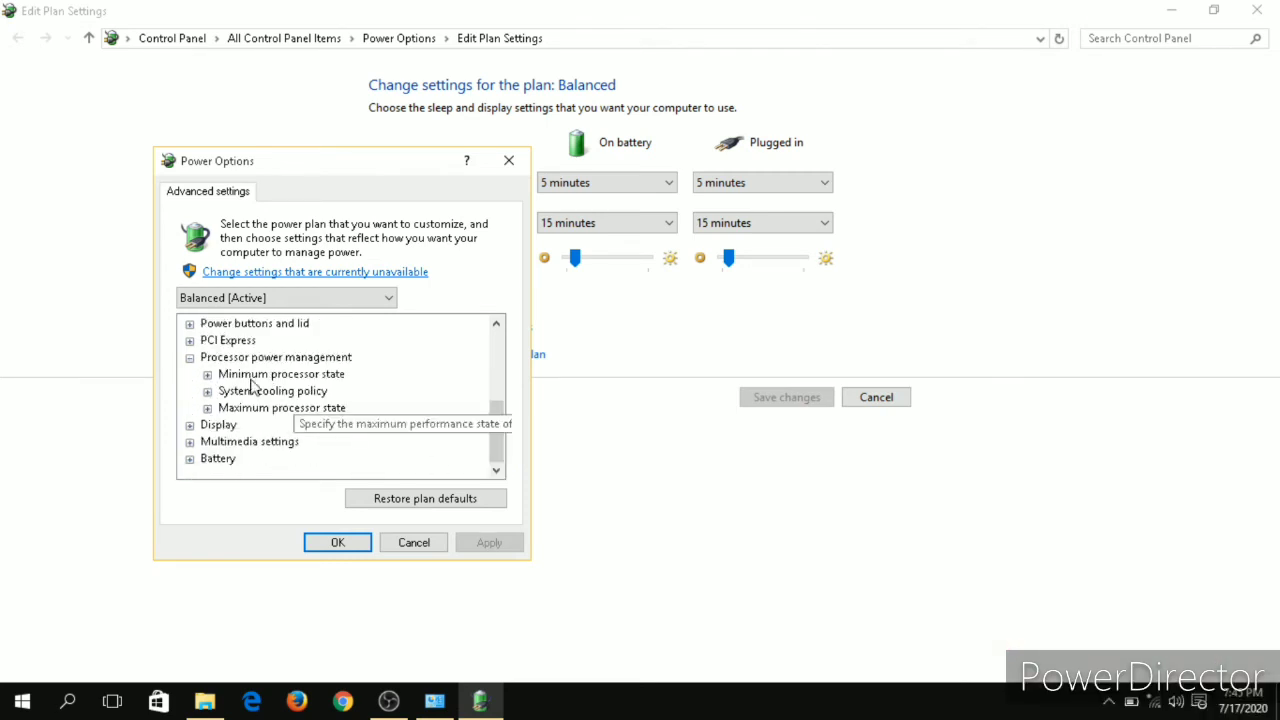
Open the on-battery value of Minimum processor state for editing, and expand Maximum processor state
left_click(207, 374)
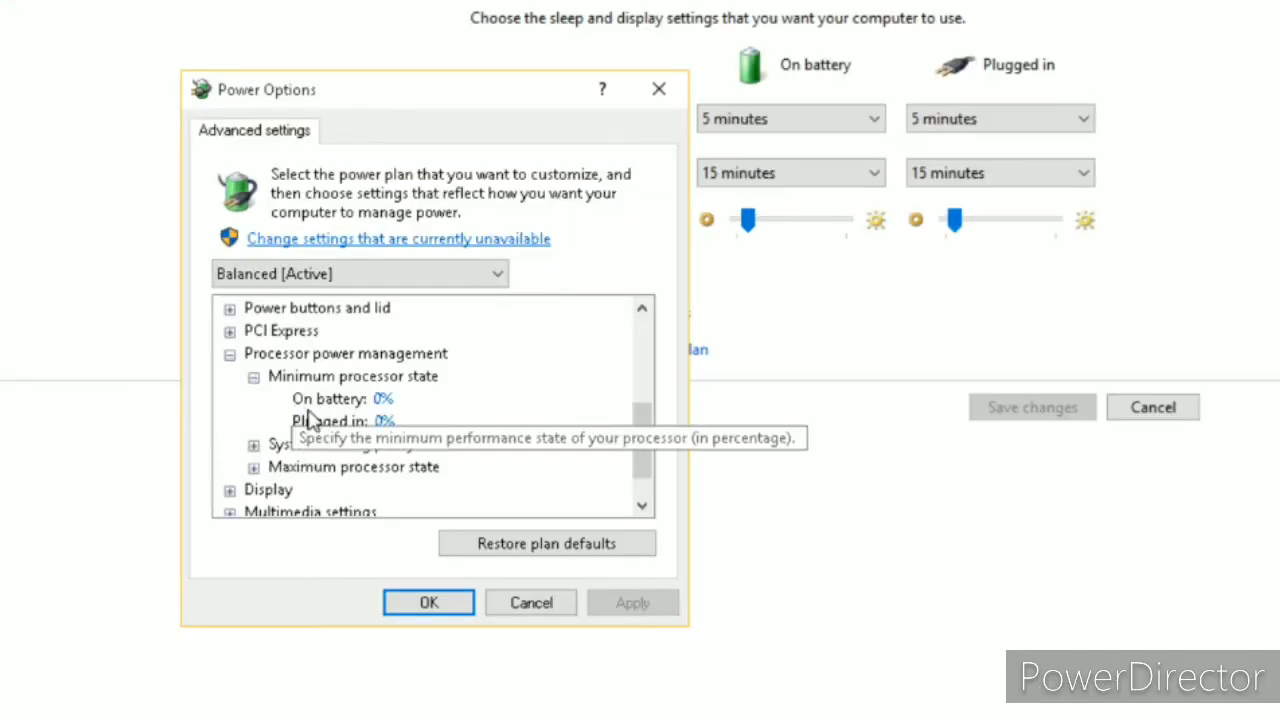
left_click(381, 400)
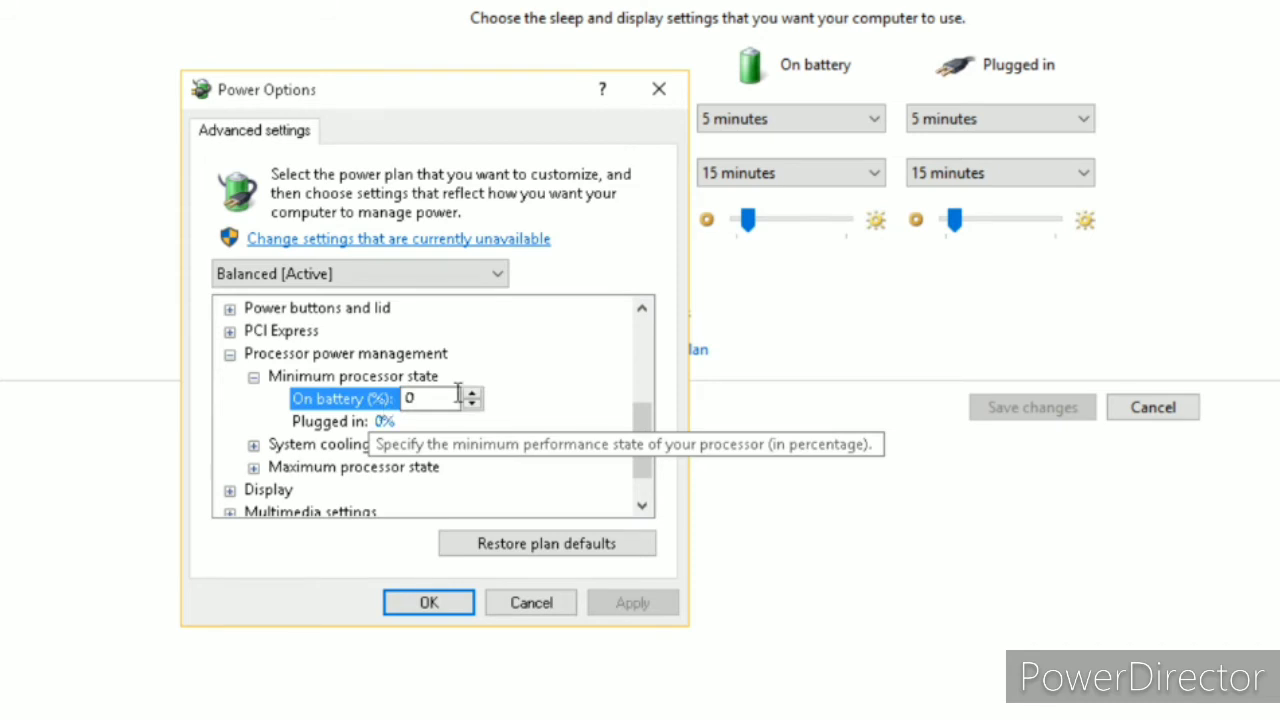
left_click_drag(634, 424, 634, 447)
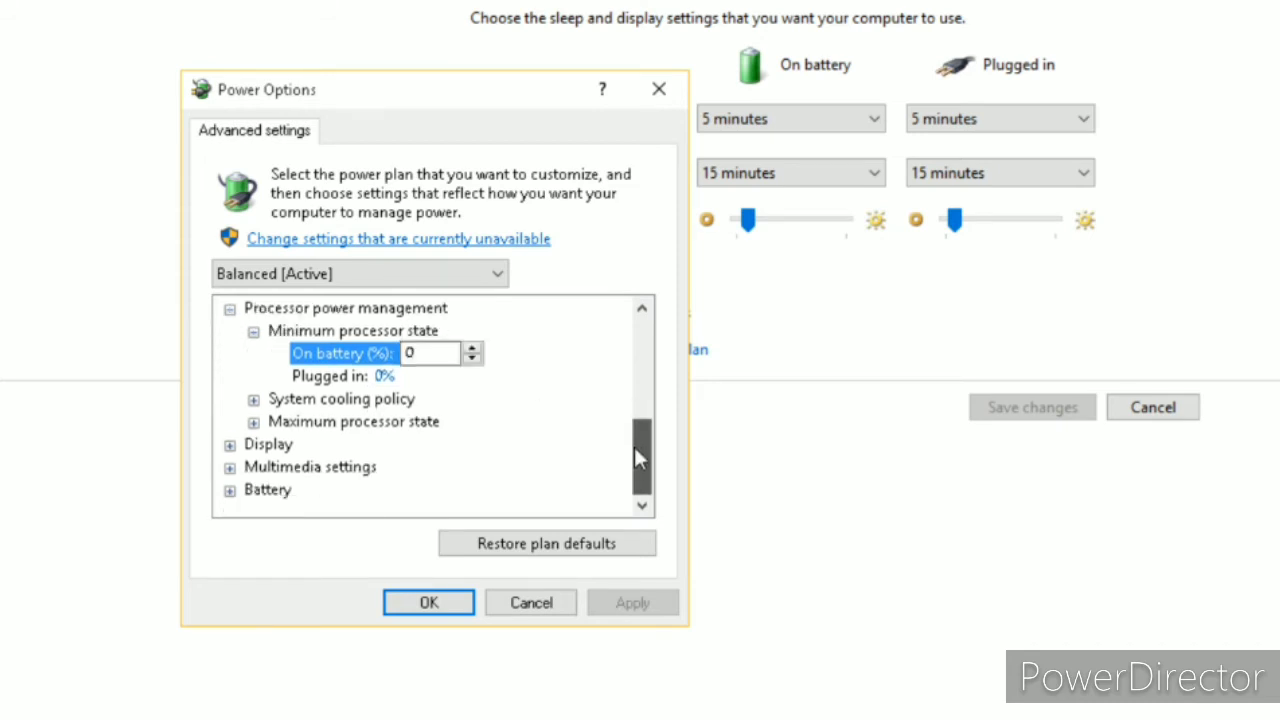
left_click(253, 422)
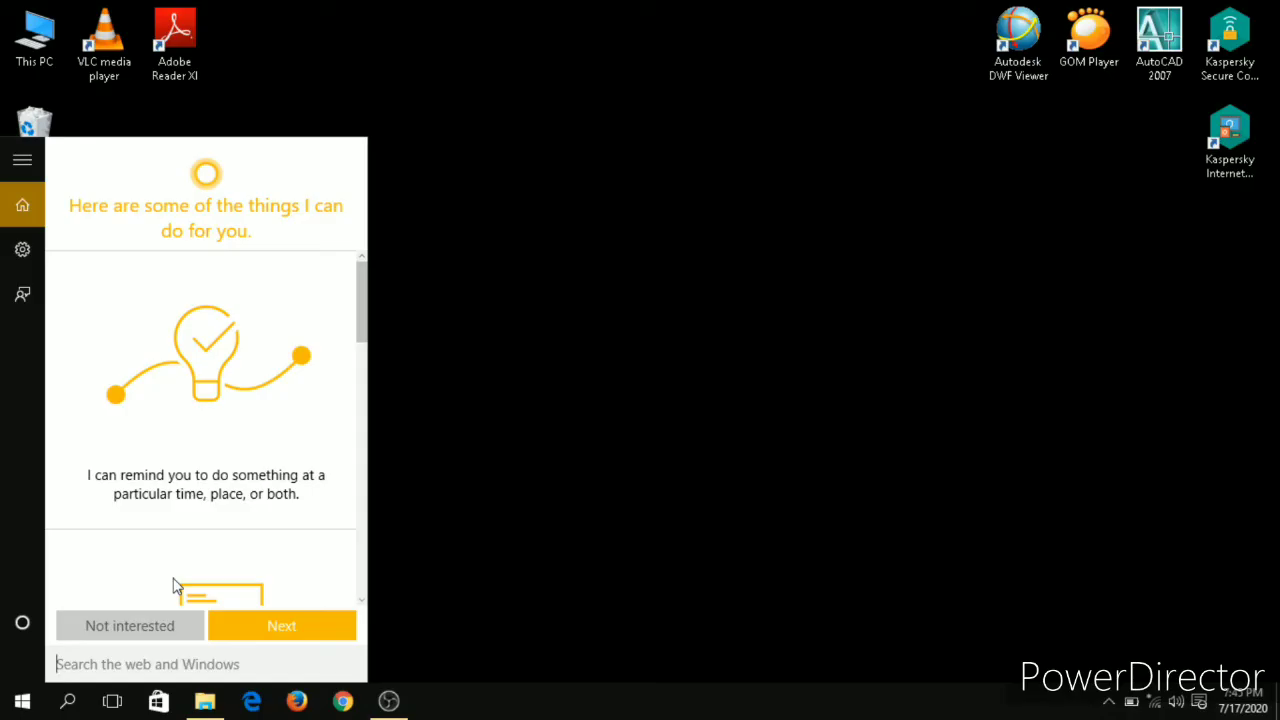
Search Windows for "disk c", start Disk Cleanup on the C: drive, and cancel its space calculation
type("disk c")
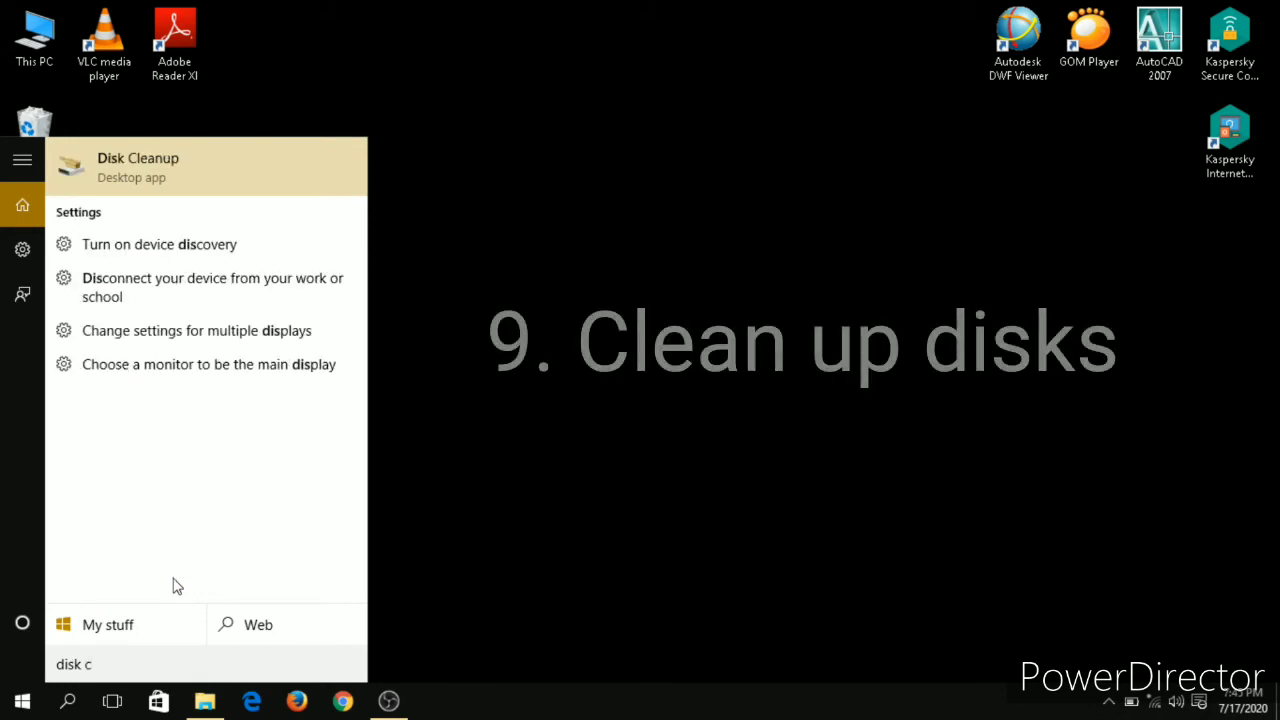
left_click(176, 177)
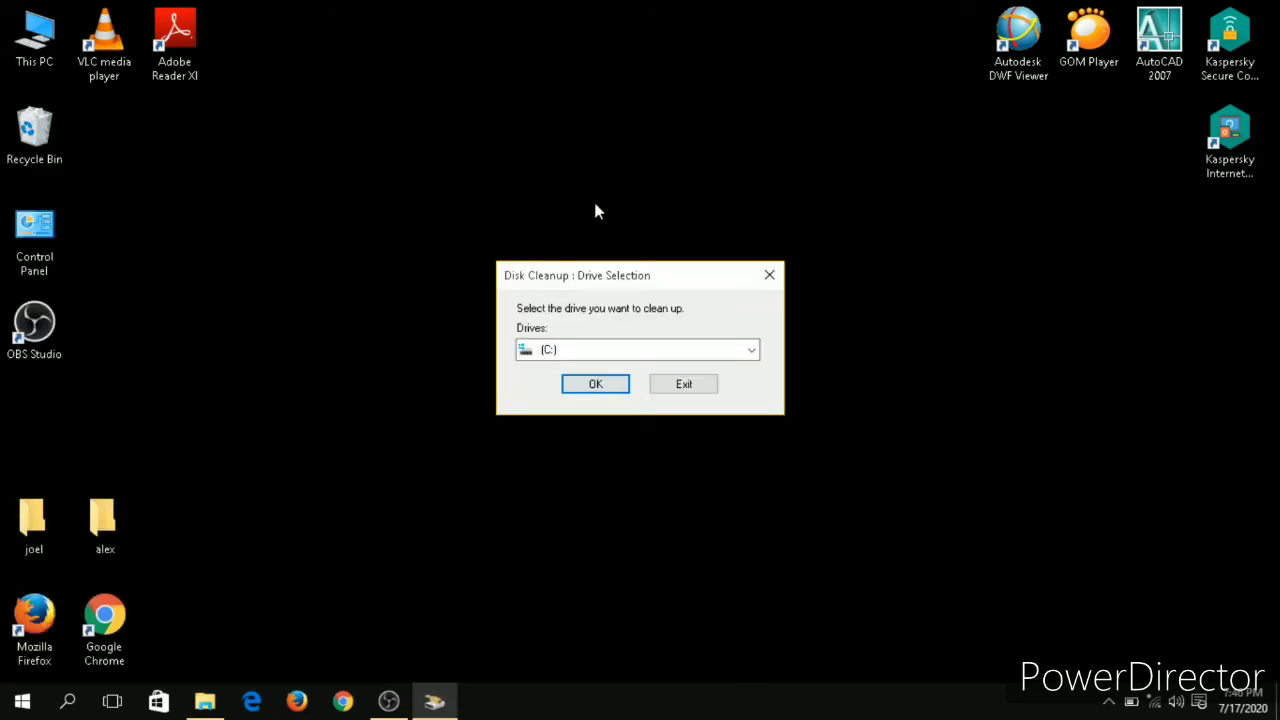
left_click(615, 353)
left_click(615, 353)
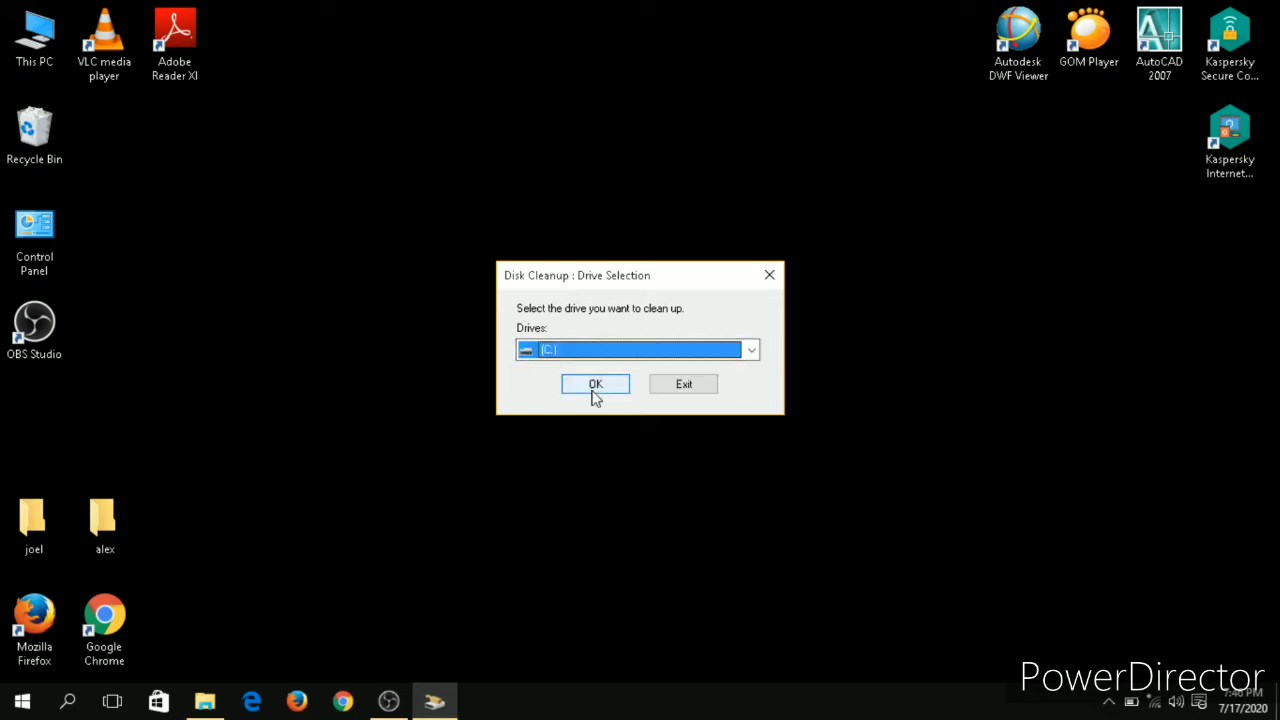
left_click(596, 386)
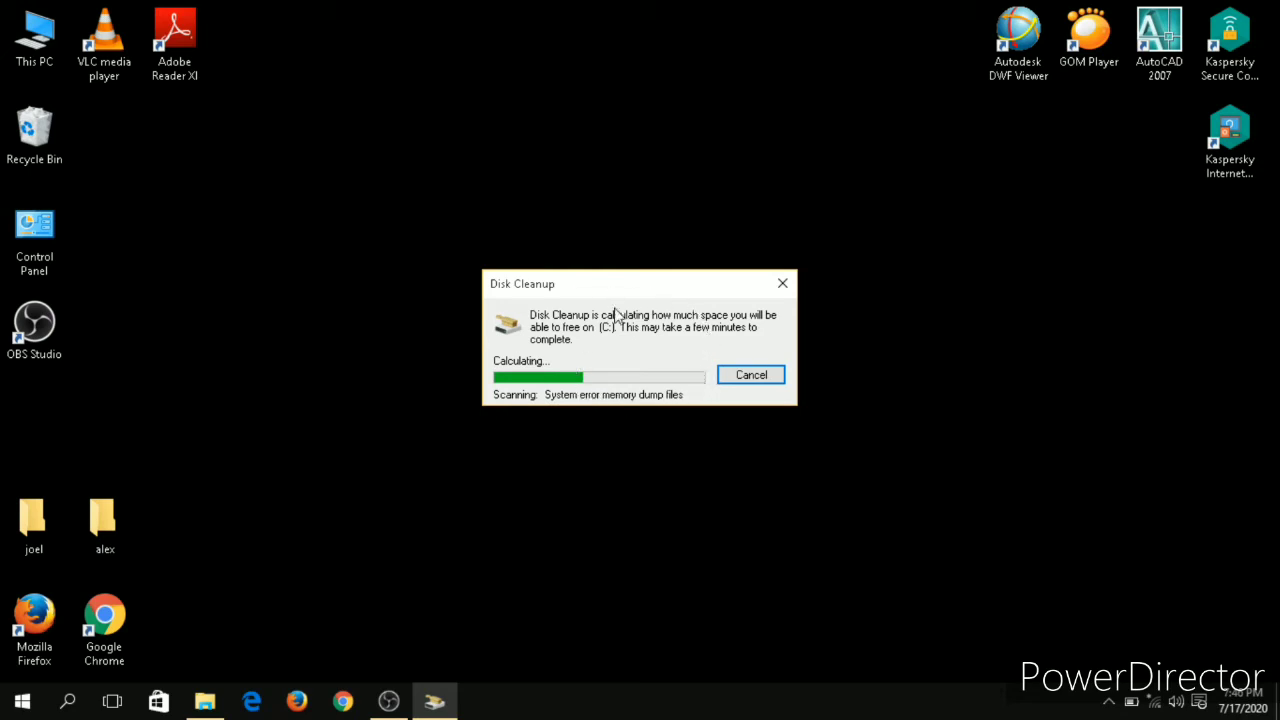
left_click(748, 376)
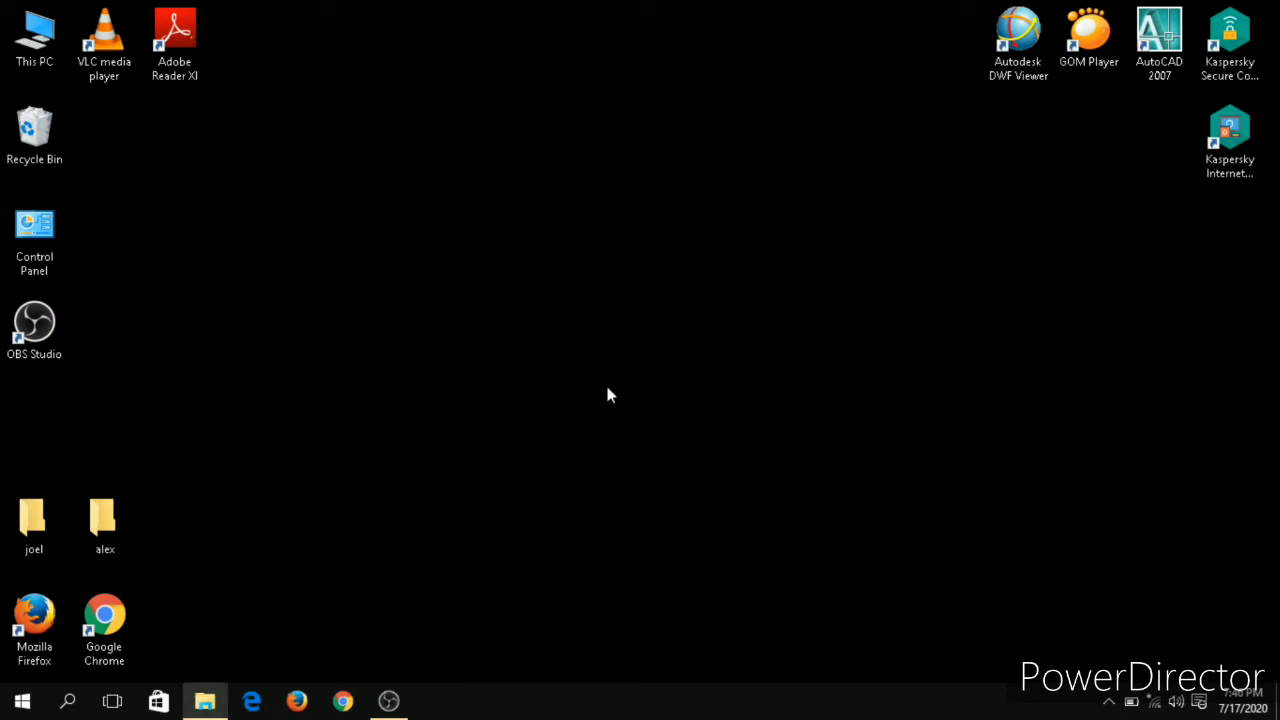
Open the properties of Local Disk (C:) from This PC and start Disk Cleanup for that drive
left_click(209, 702)
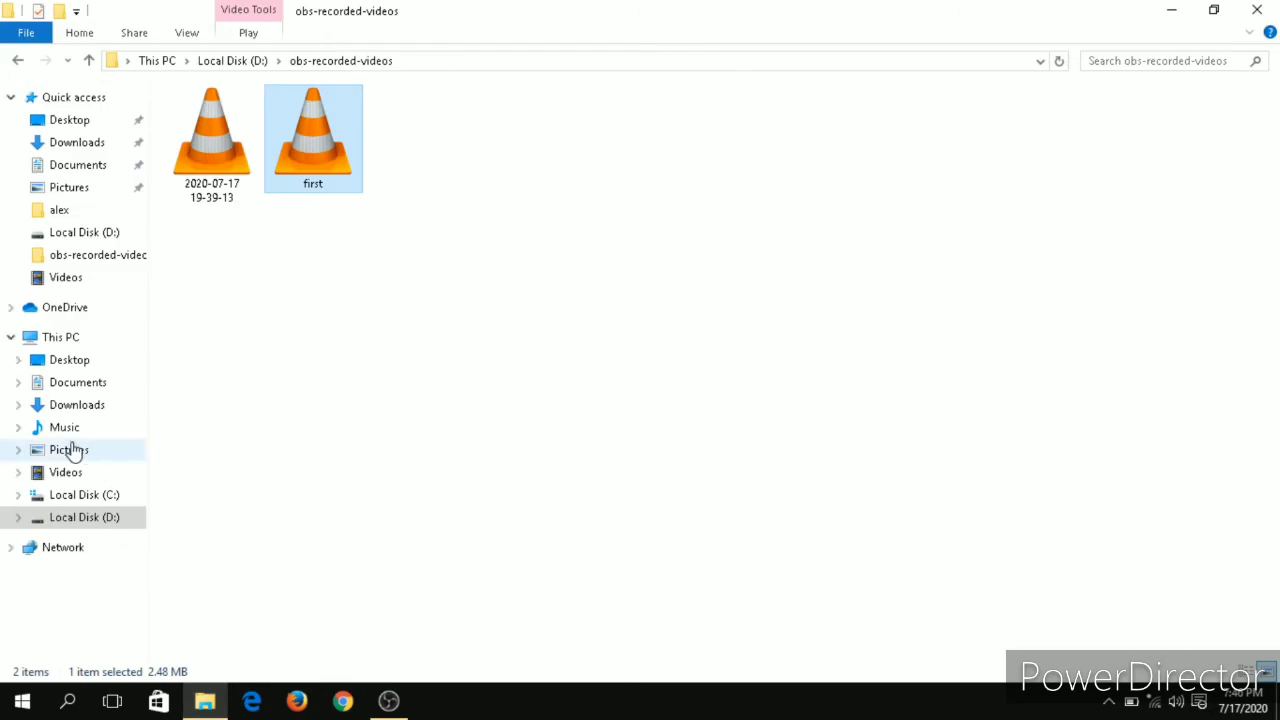
left_click(66, 340)
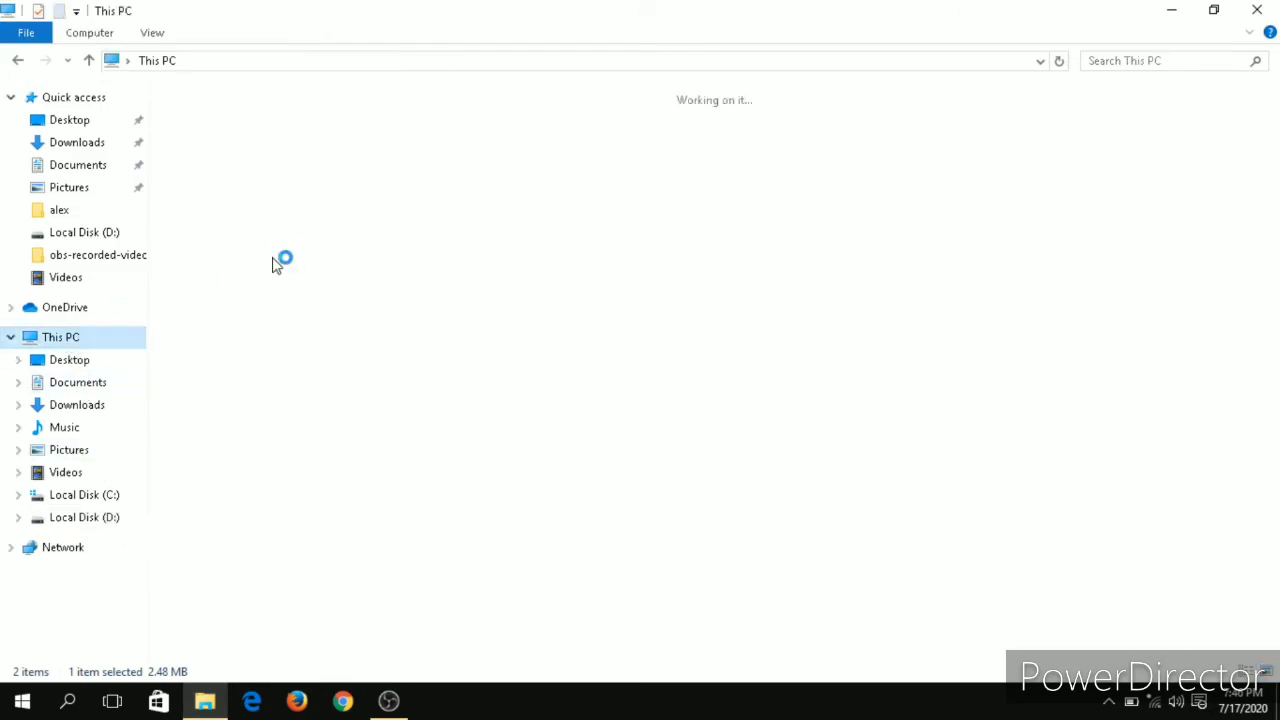
left_click(255, 162)
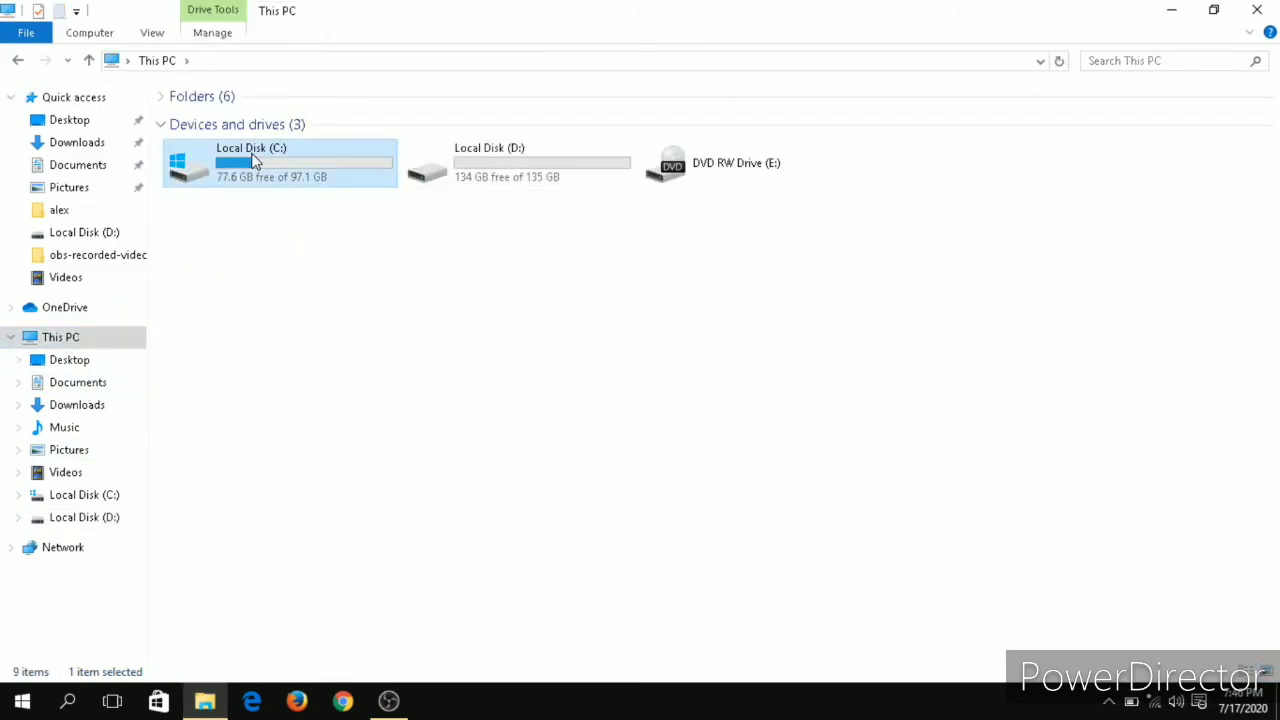
right_click(252, 155)
left_click(337, 584)
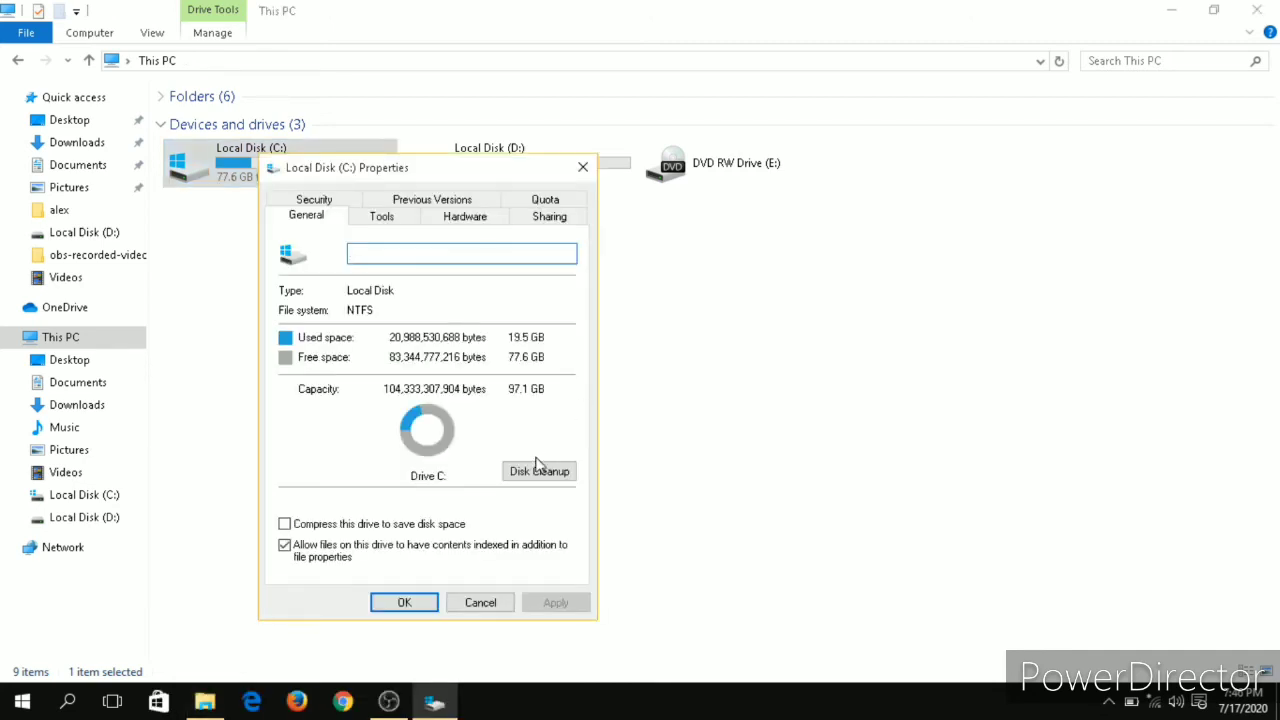
left_click(535, 475)
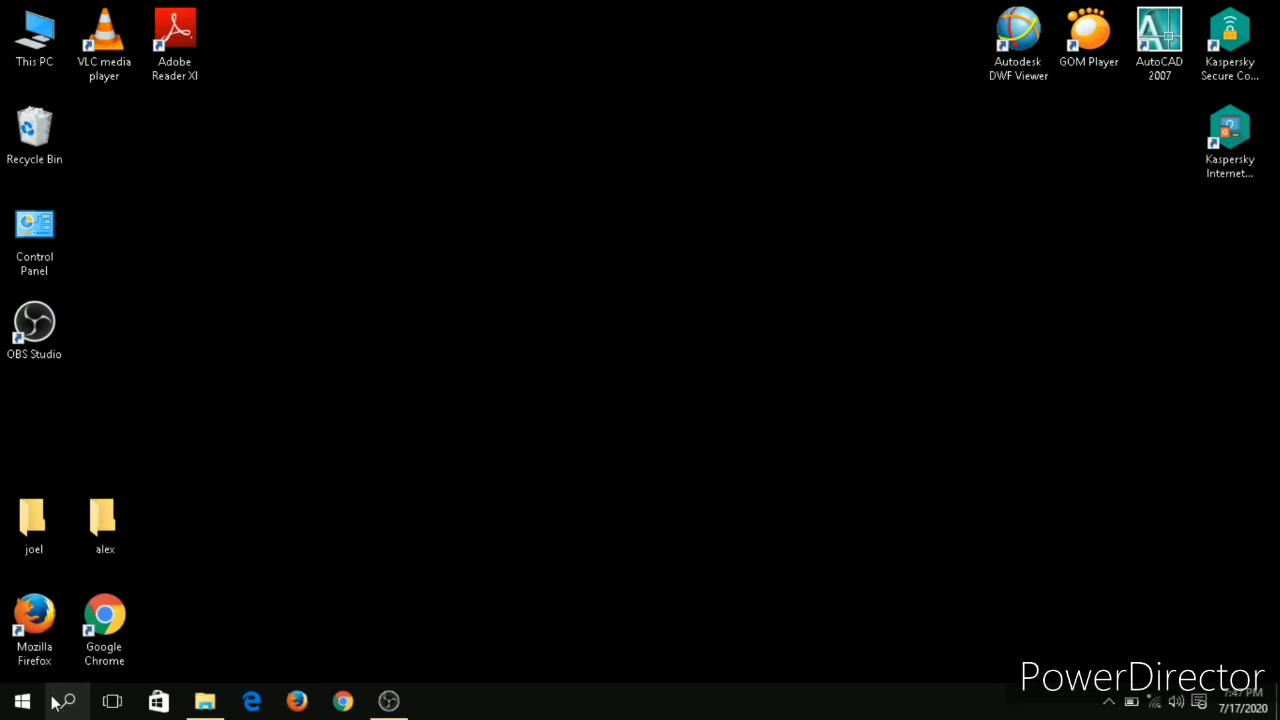
Search Windows for "privacy" and open the Webcam privacy settings
left_click(55, 703)
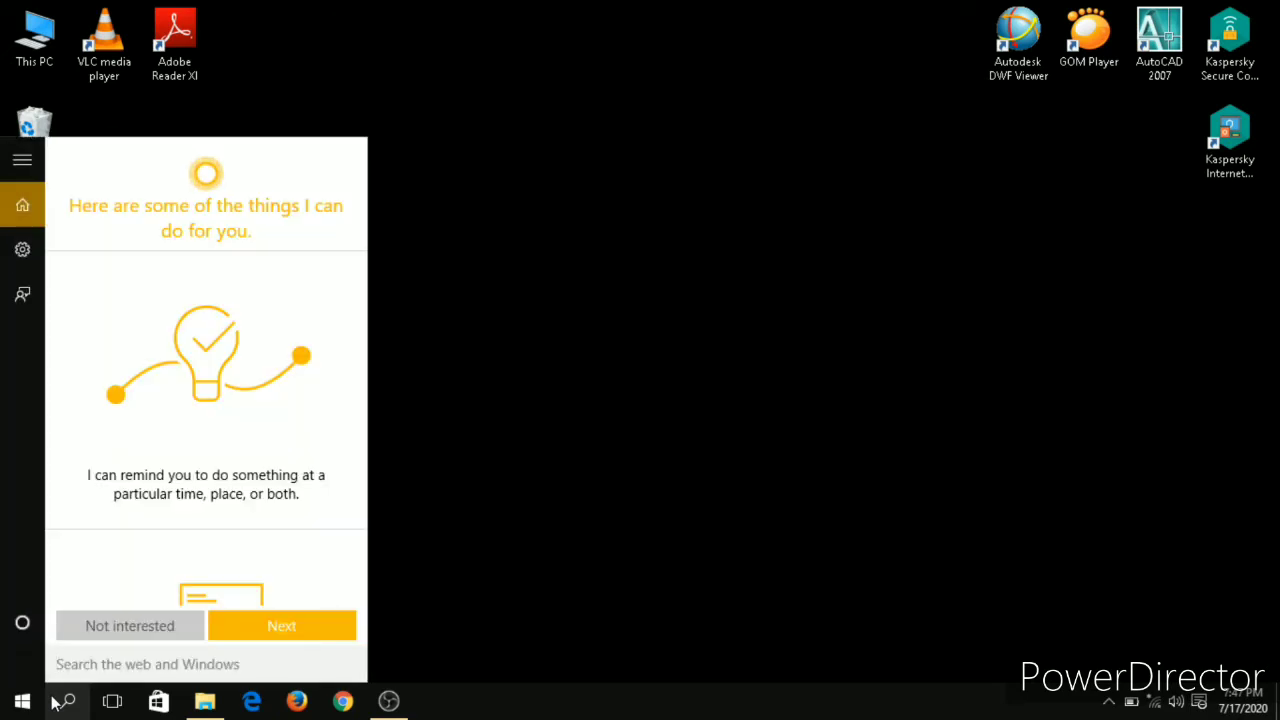
type("pr")
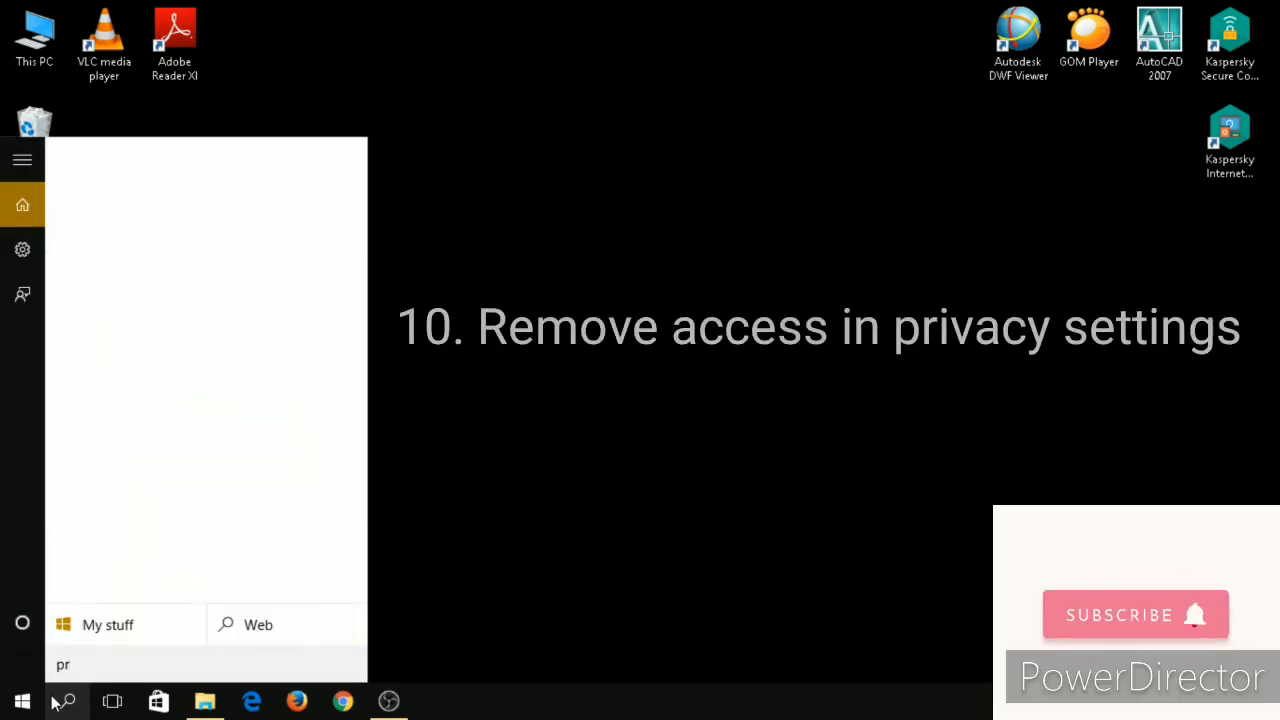
type("ivacy")
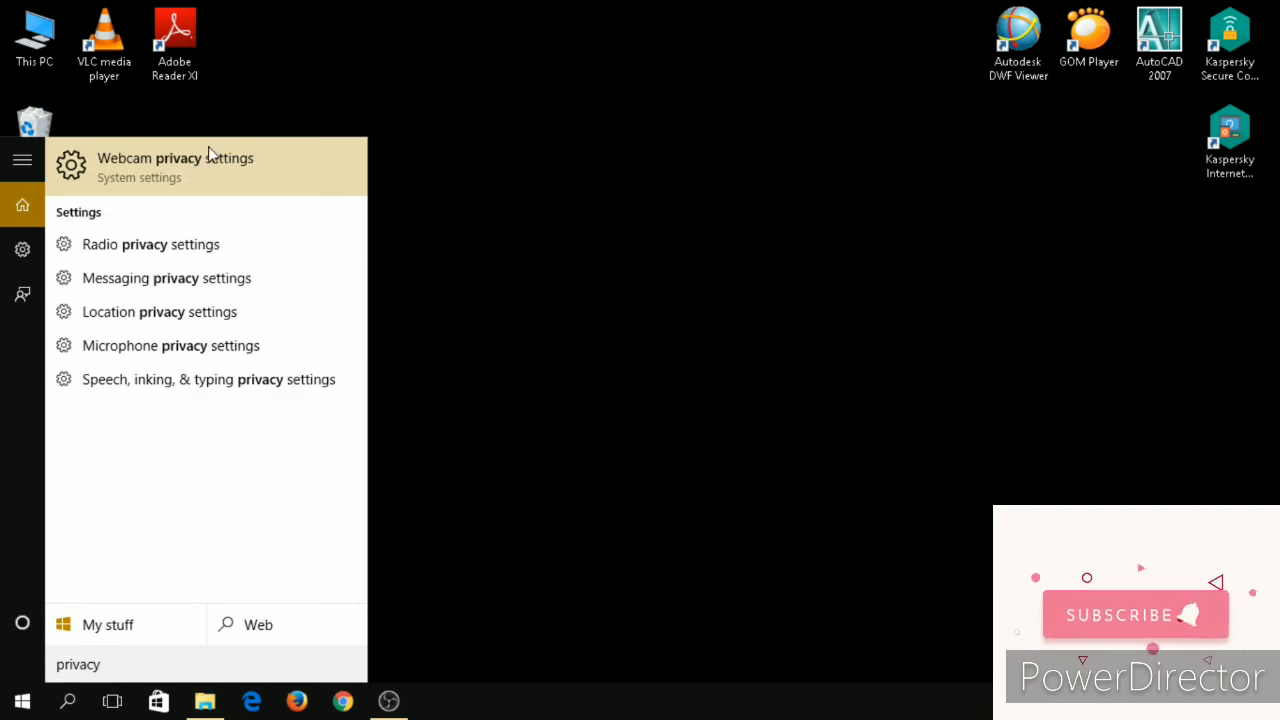
key("Return")
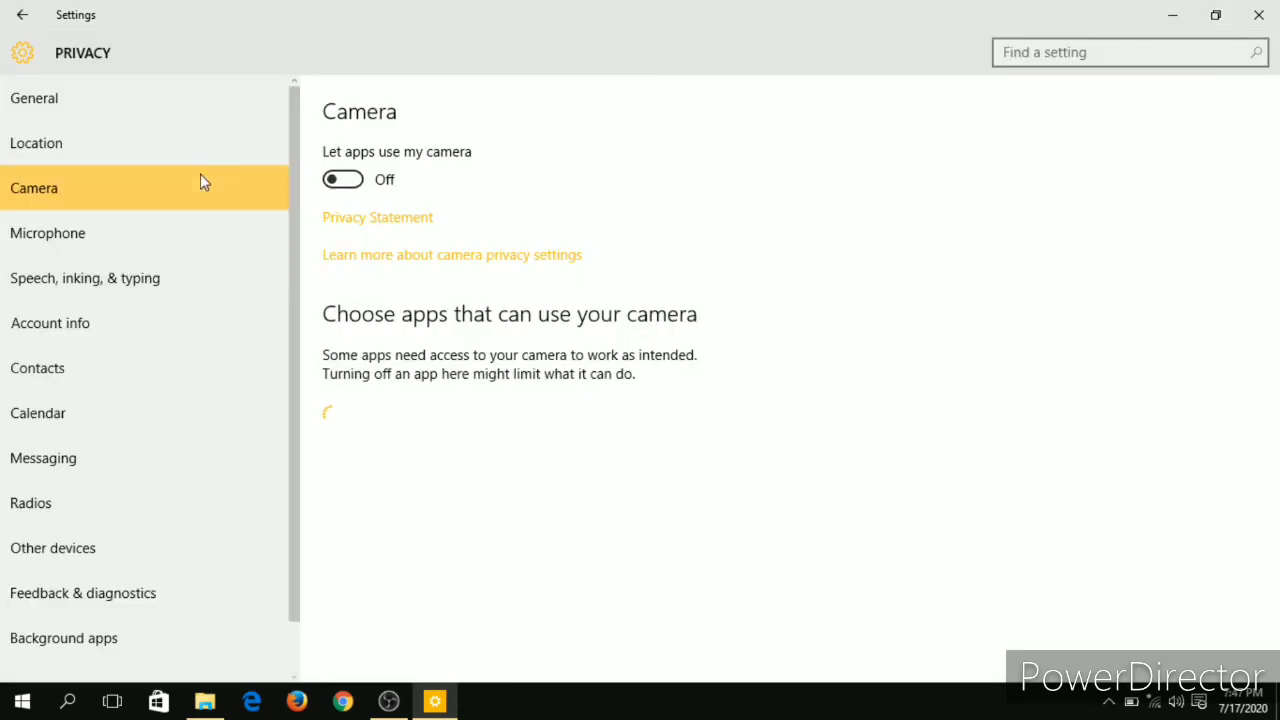
Review the General privacy options and the Background apps list, and close Settings
left_click(163, 151)
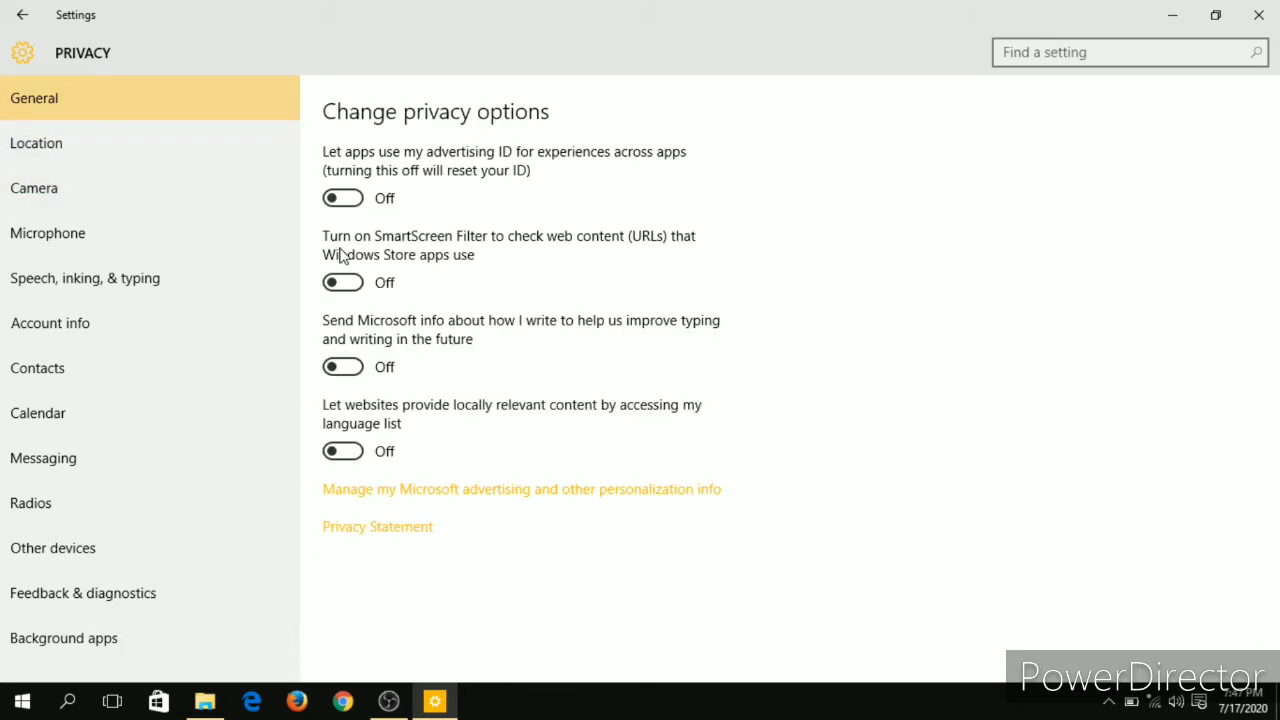
left_click(116, 638)
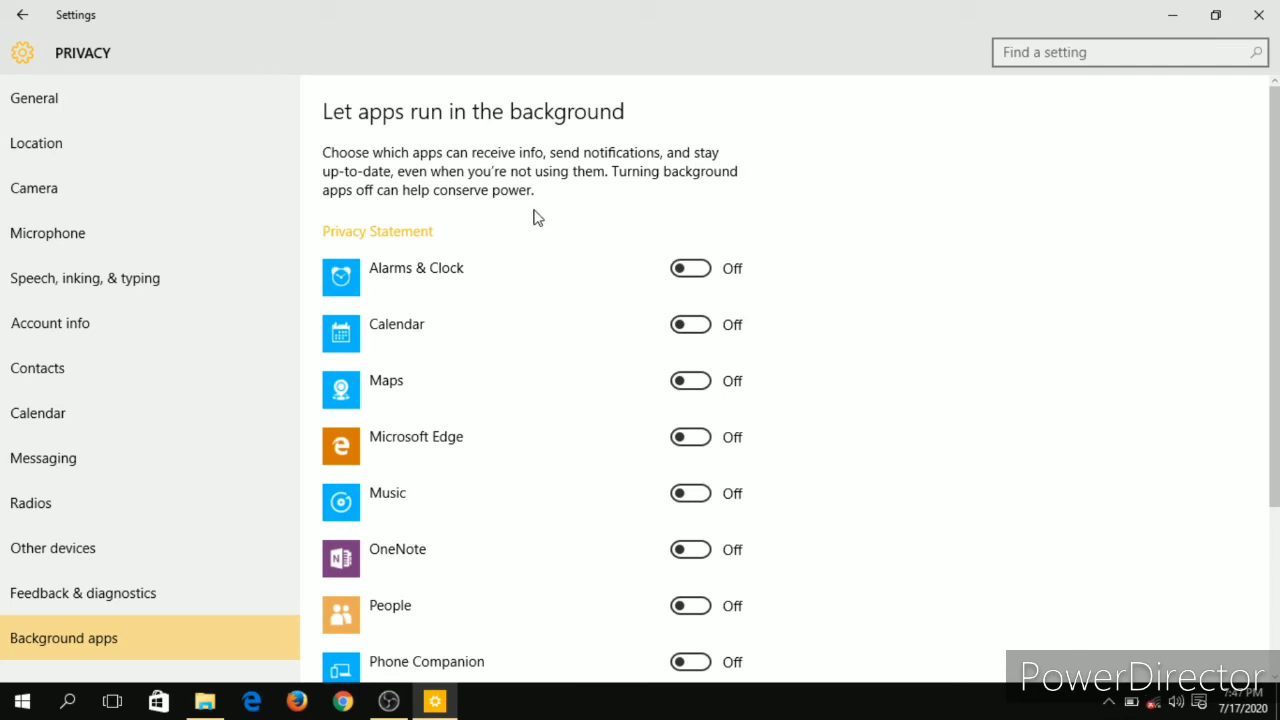
left_click(1258, 15)
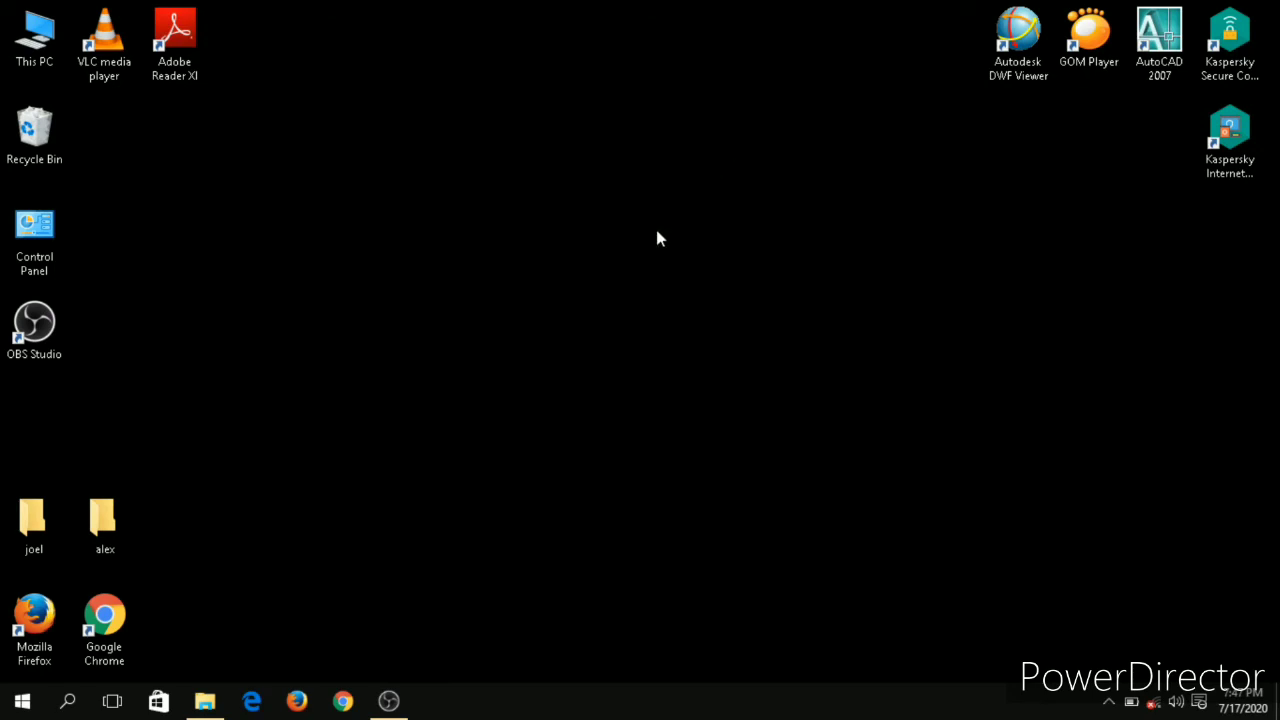
Open the Windows Prefetch folder by running "prefetch"
key("super+r")
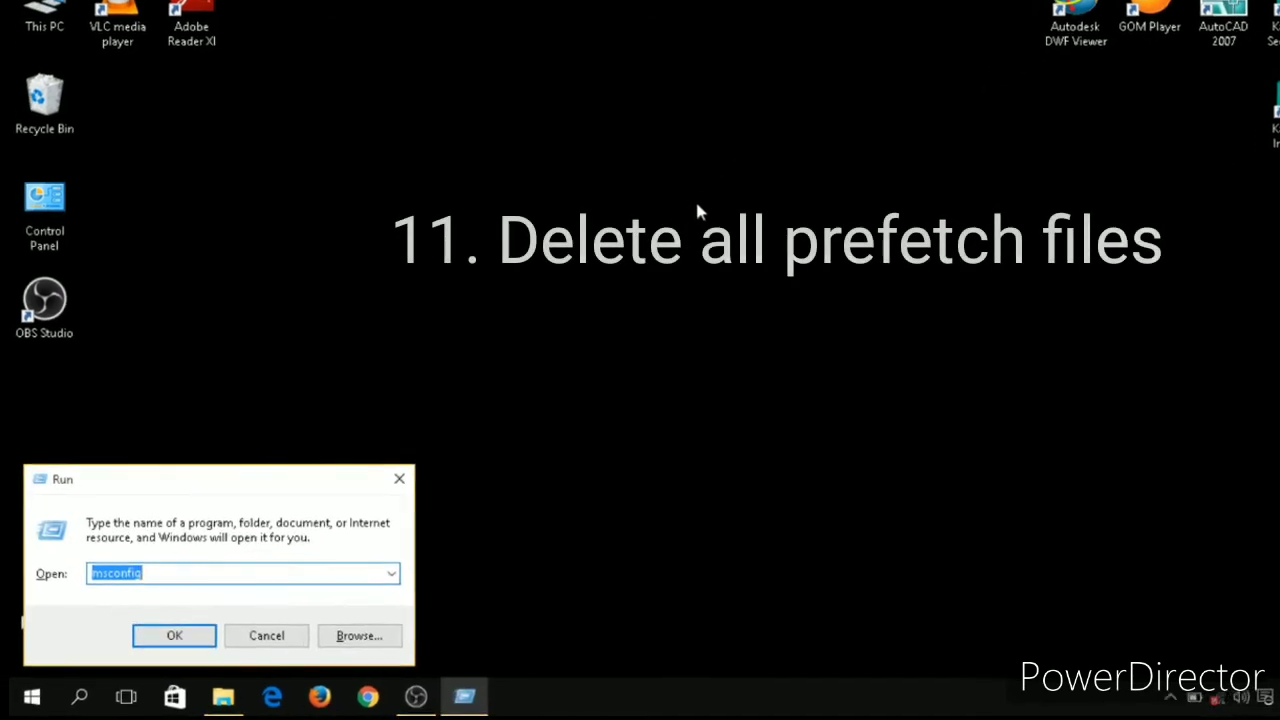
type("pre")
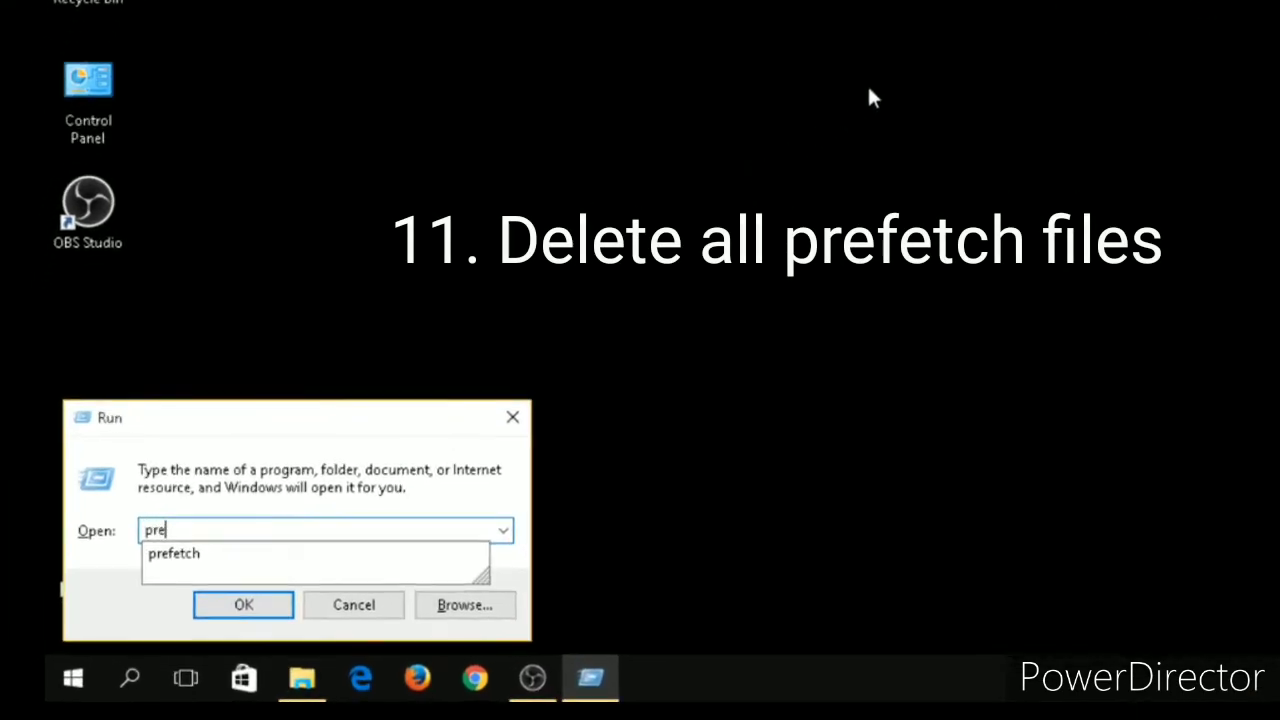
type("fet")
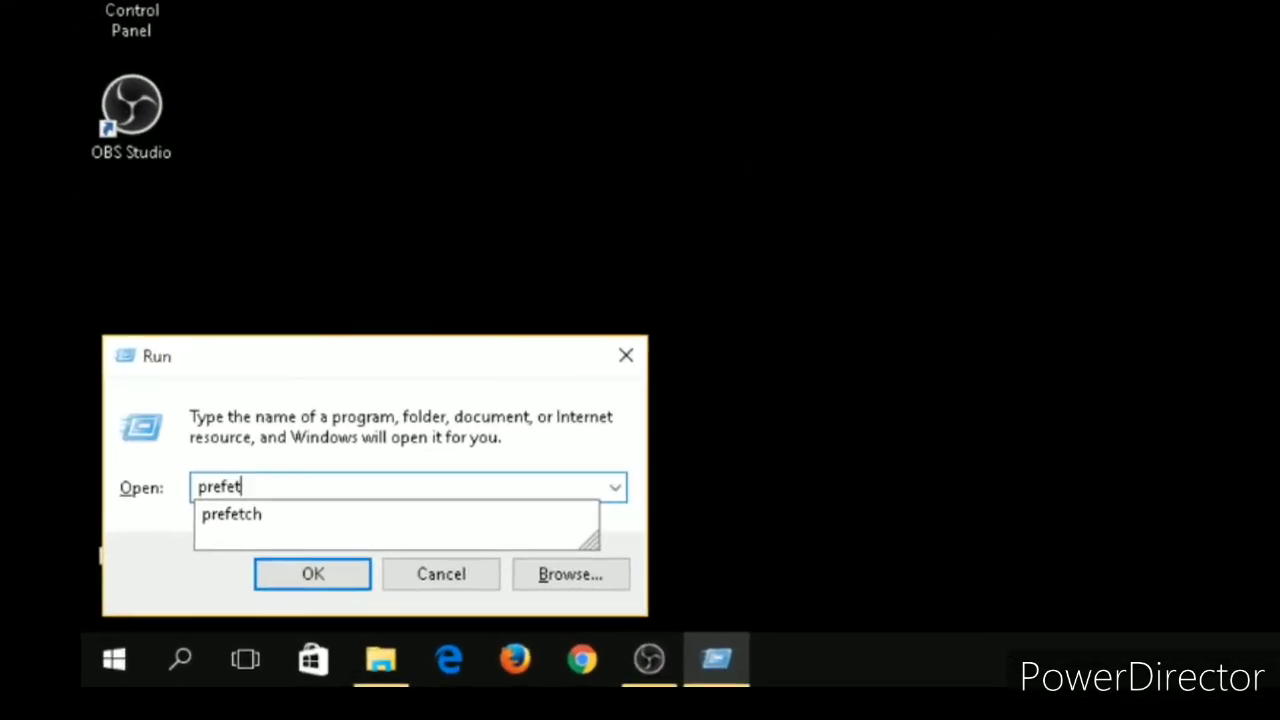
type("ch")
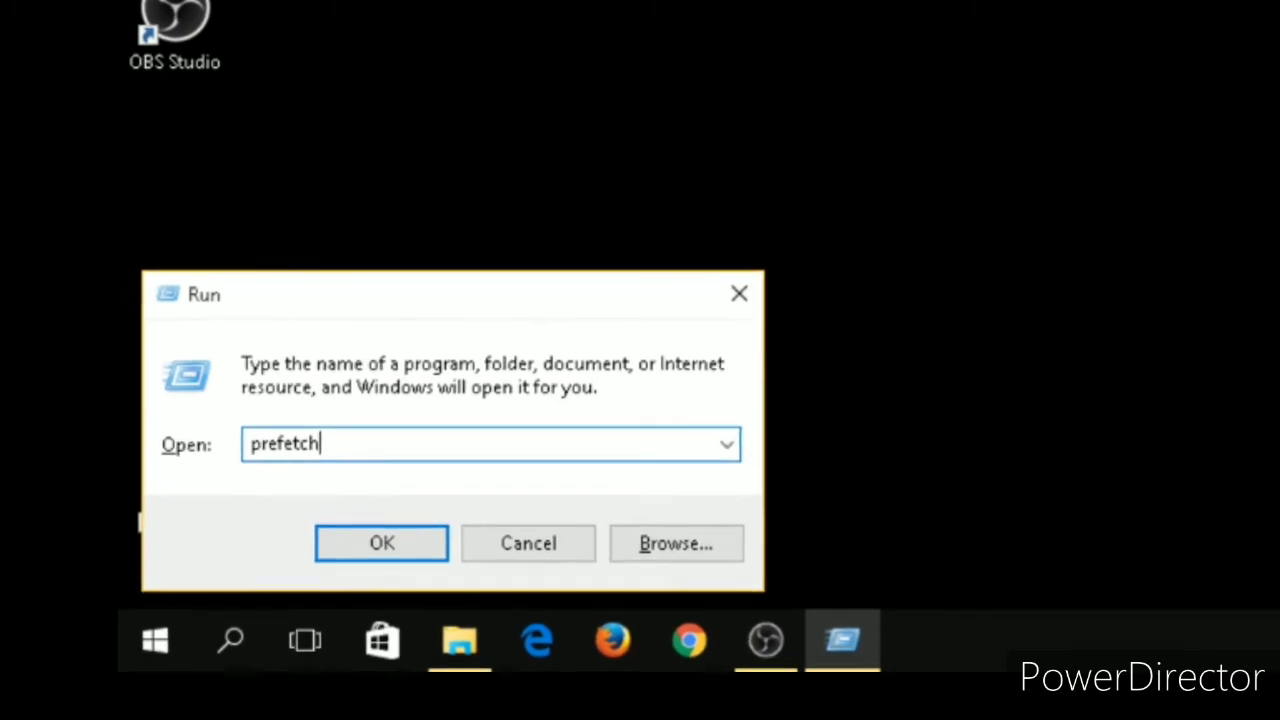
key("Return")
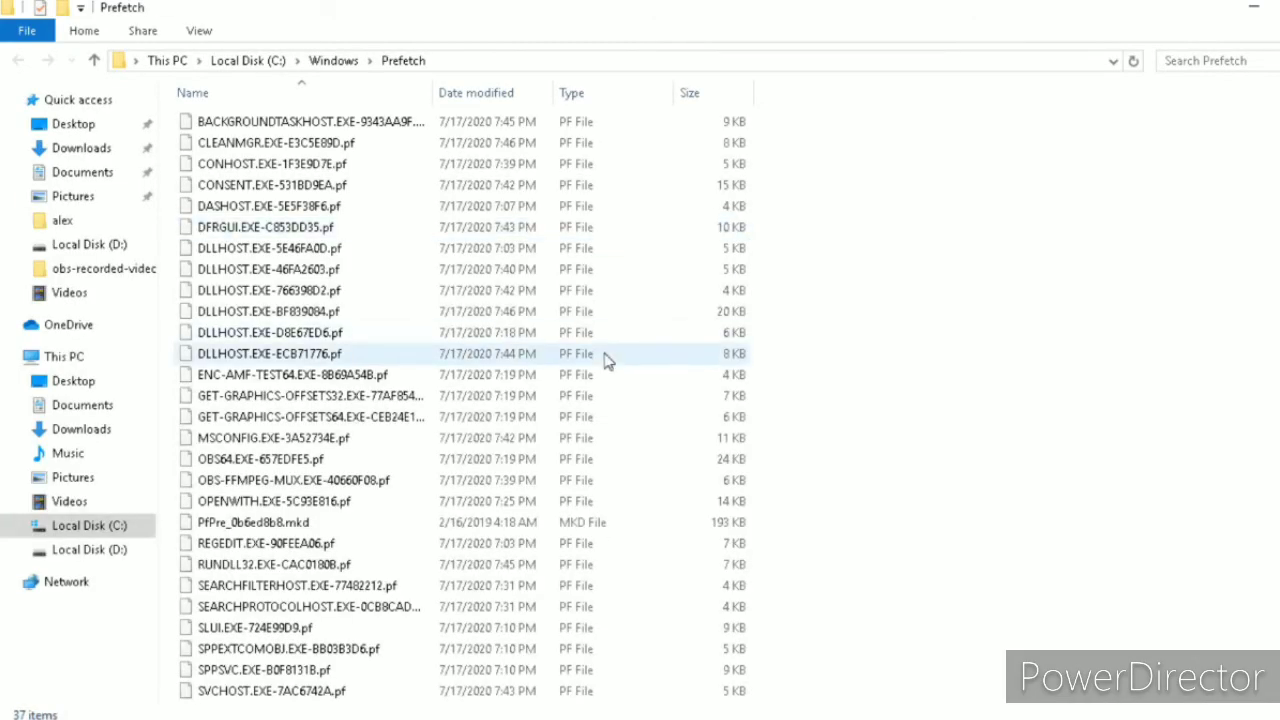
Delete all files in the Prefetch folder, skipping the file in use, and close the folder
key("ctrl+a")
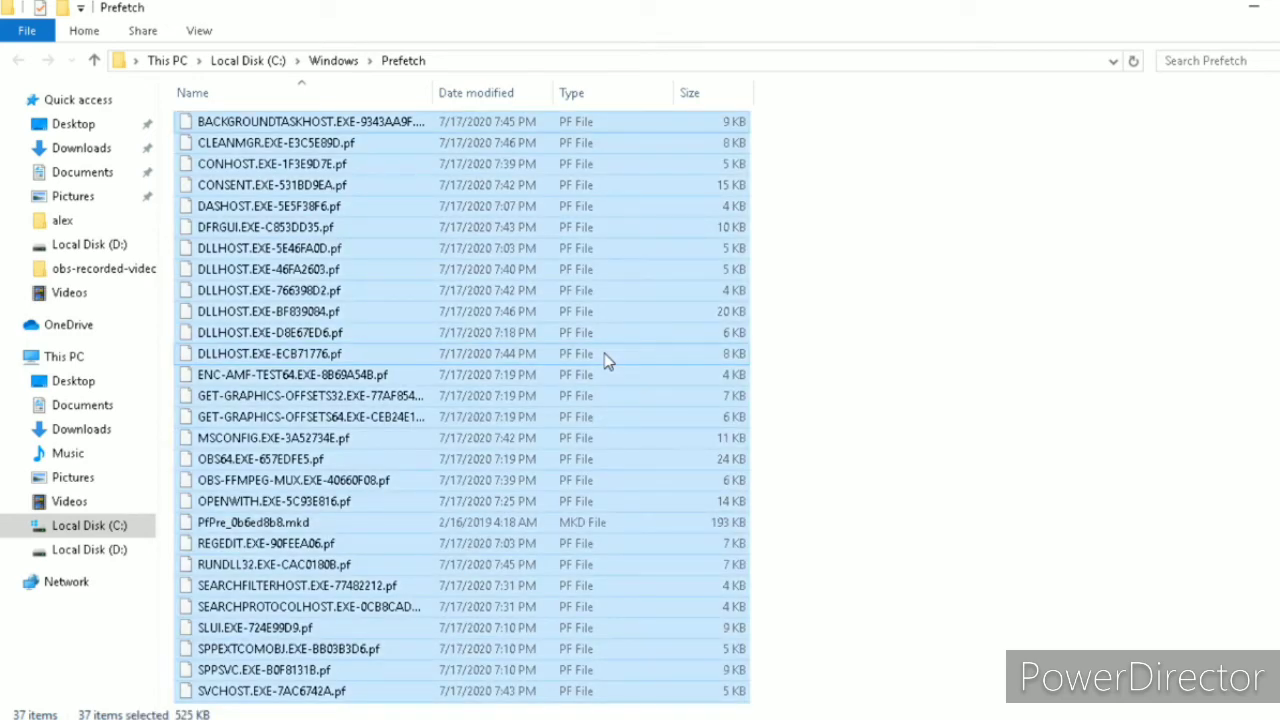
key("Delete")
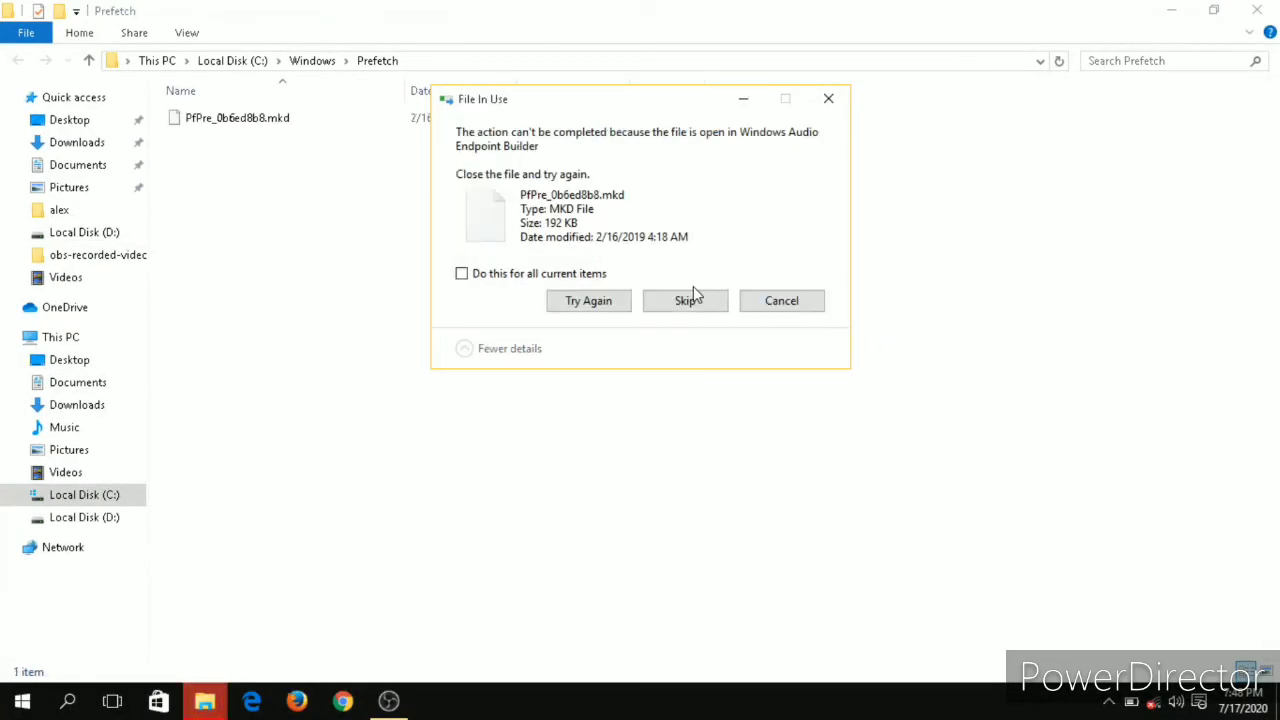
left_click(688, 303)
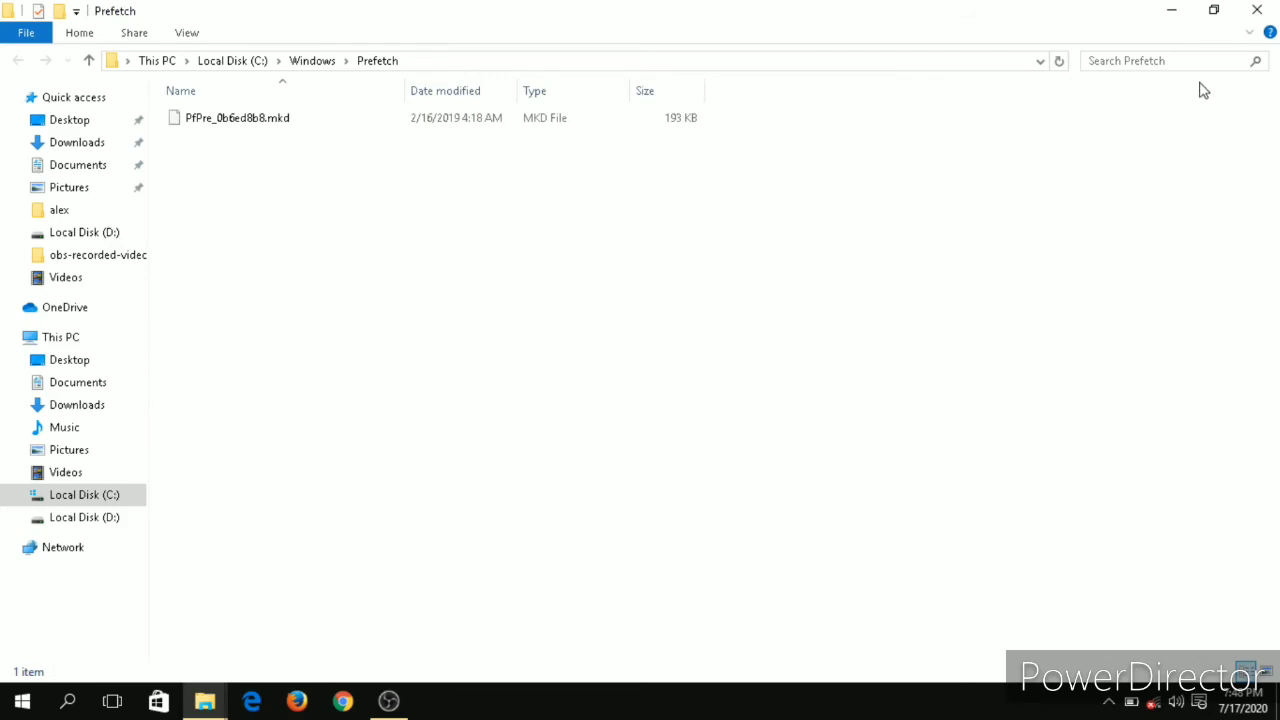
left_click(1257, 10)
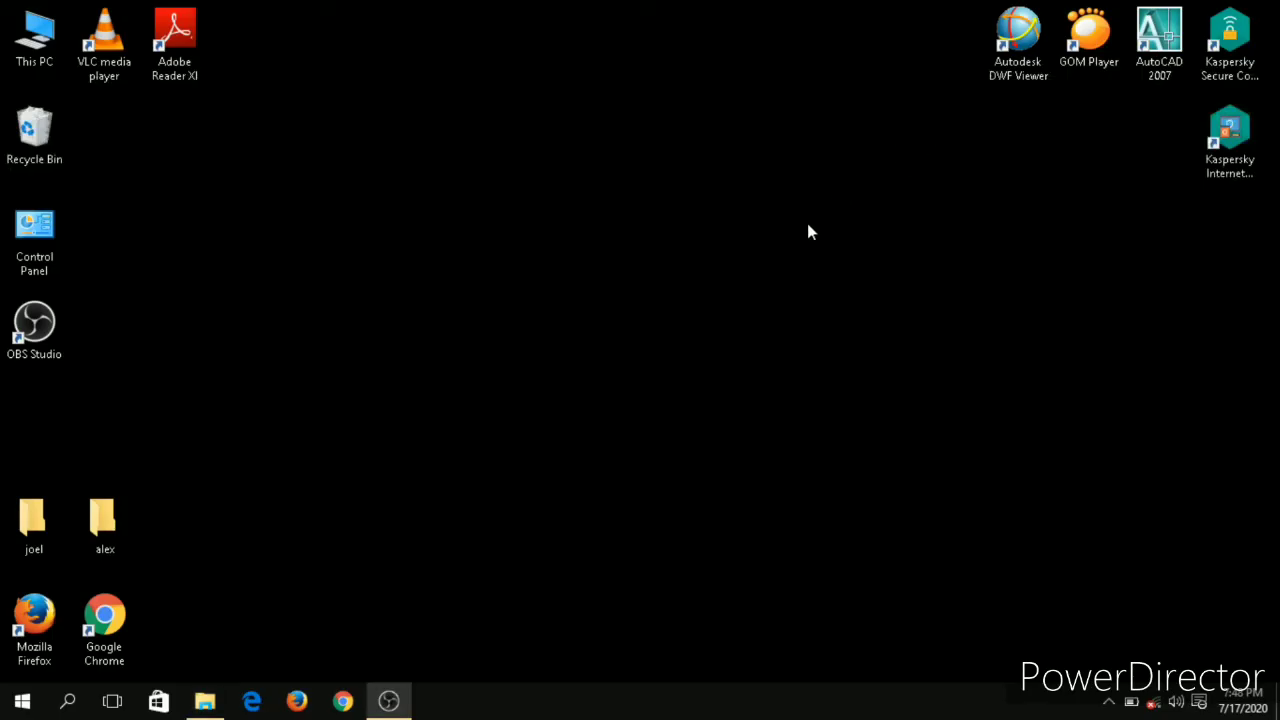
Run "regedit" and open the Mouse key under HKEY_CURRENT_USER\Control Panel
key("super+r")
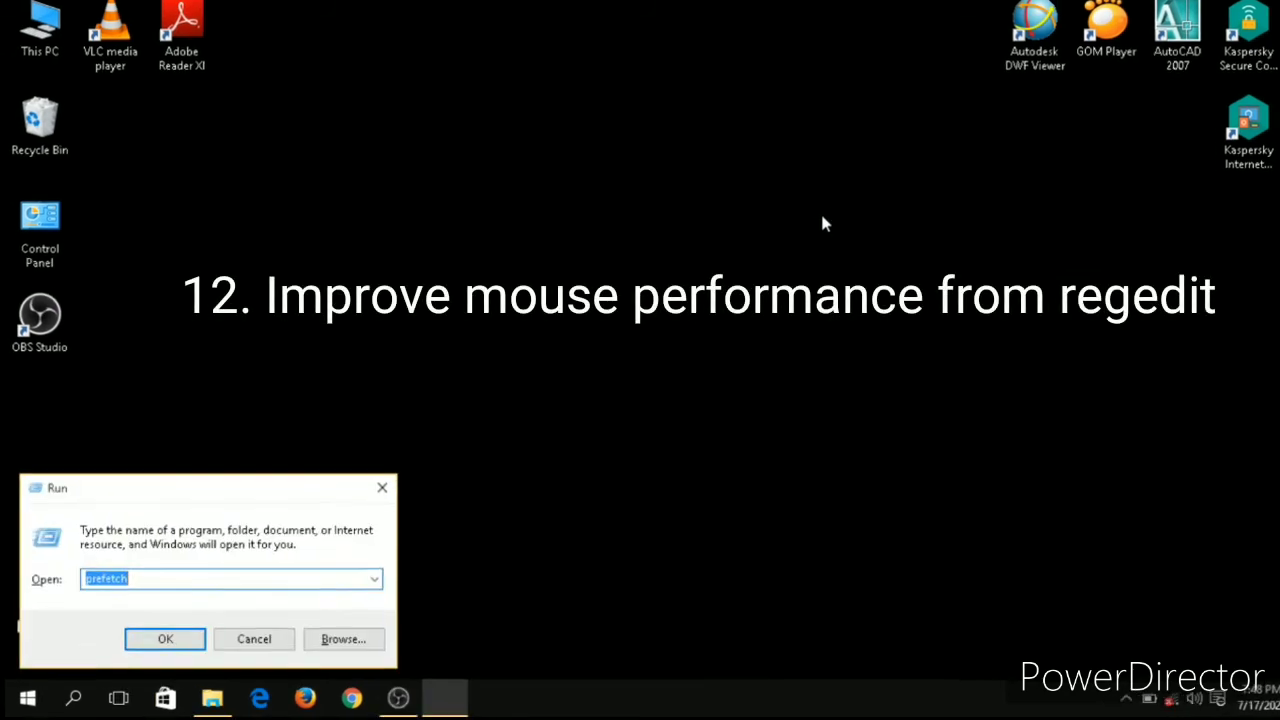
type("regedi")
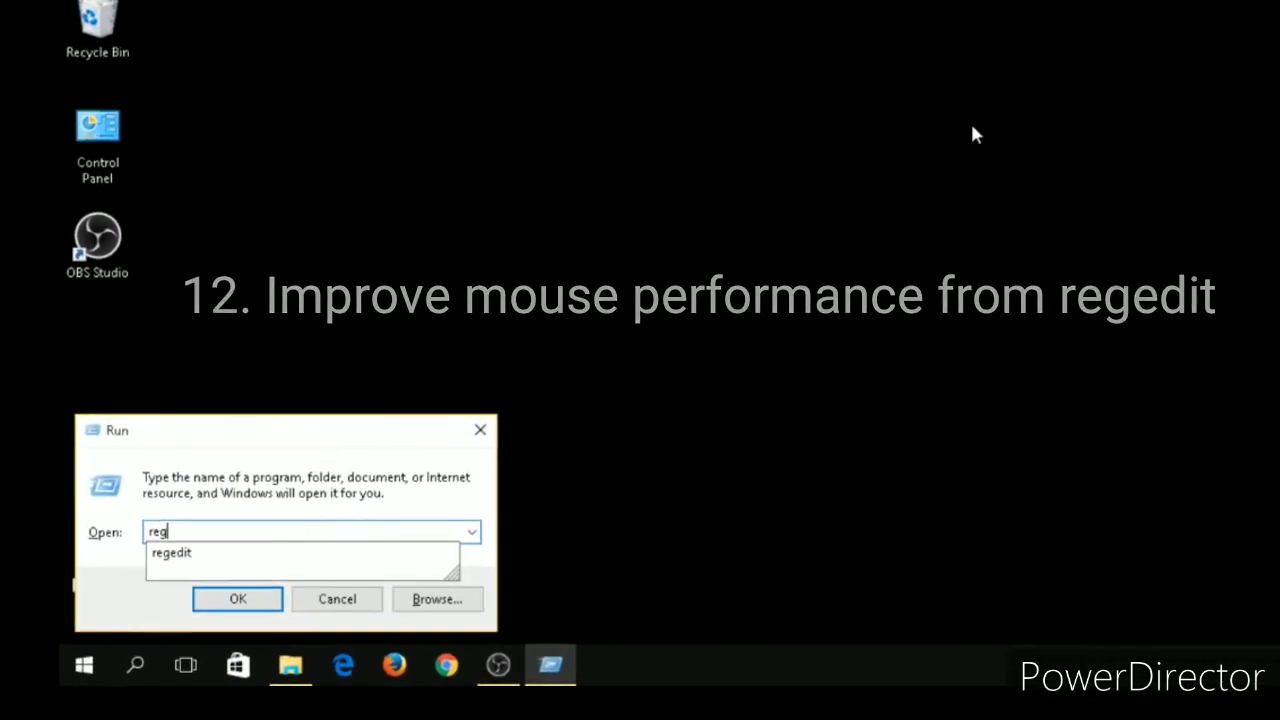
type("t")
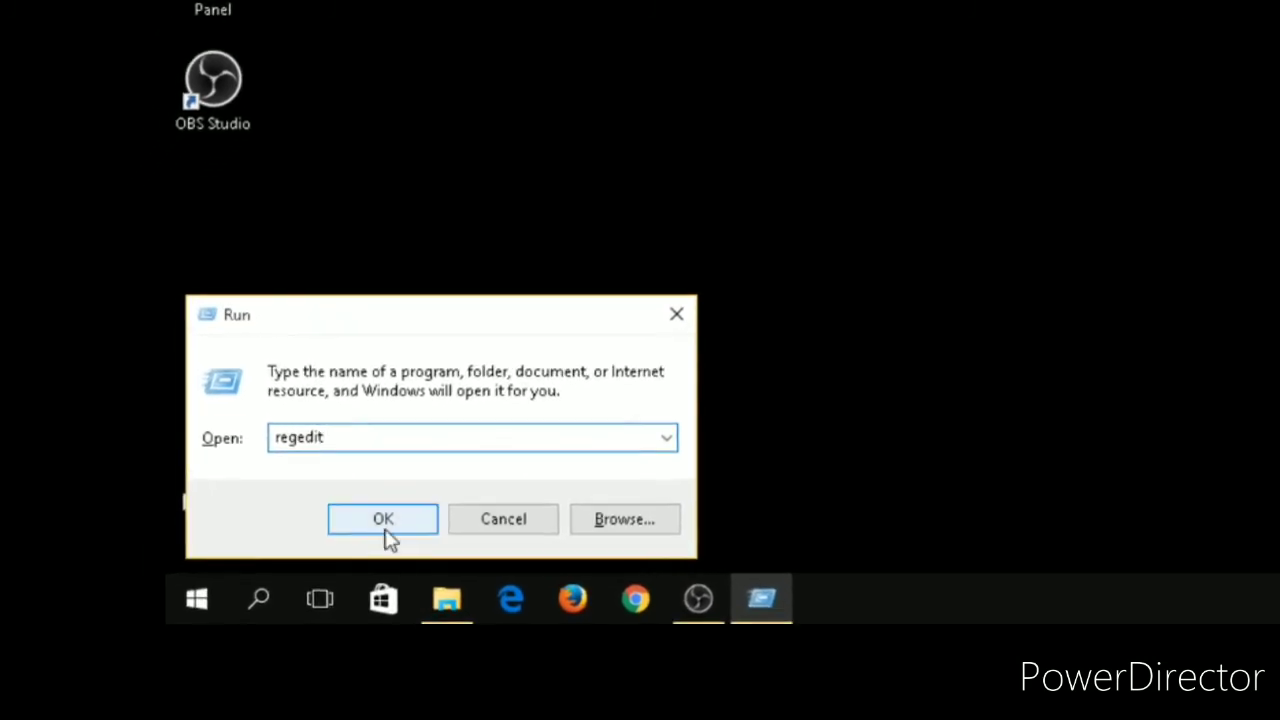
left_click(362, 530)
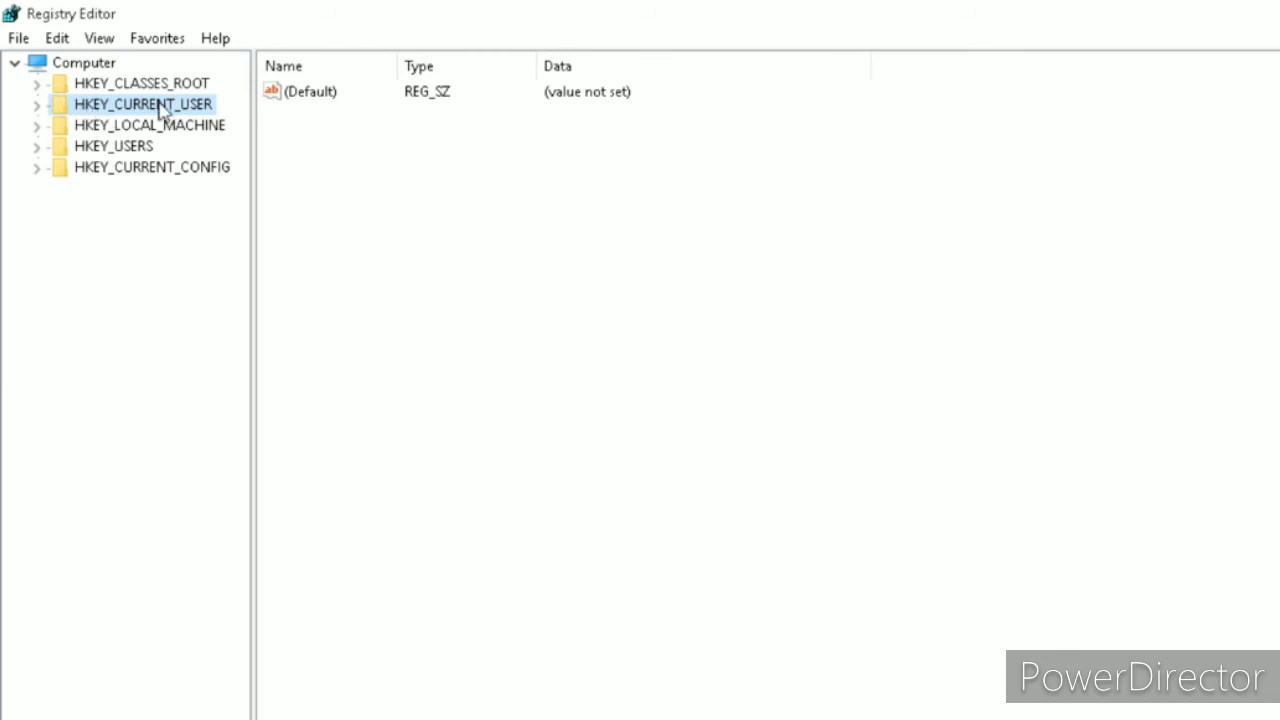
double_click(160, 108)
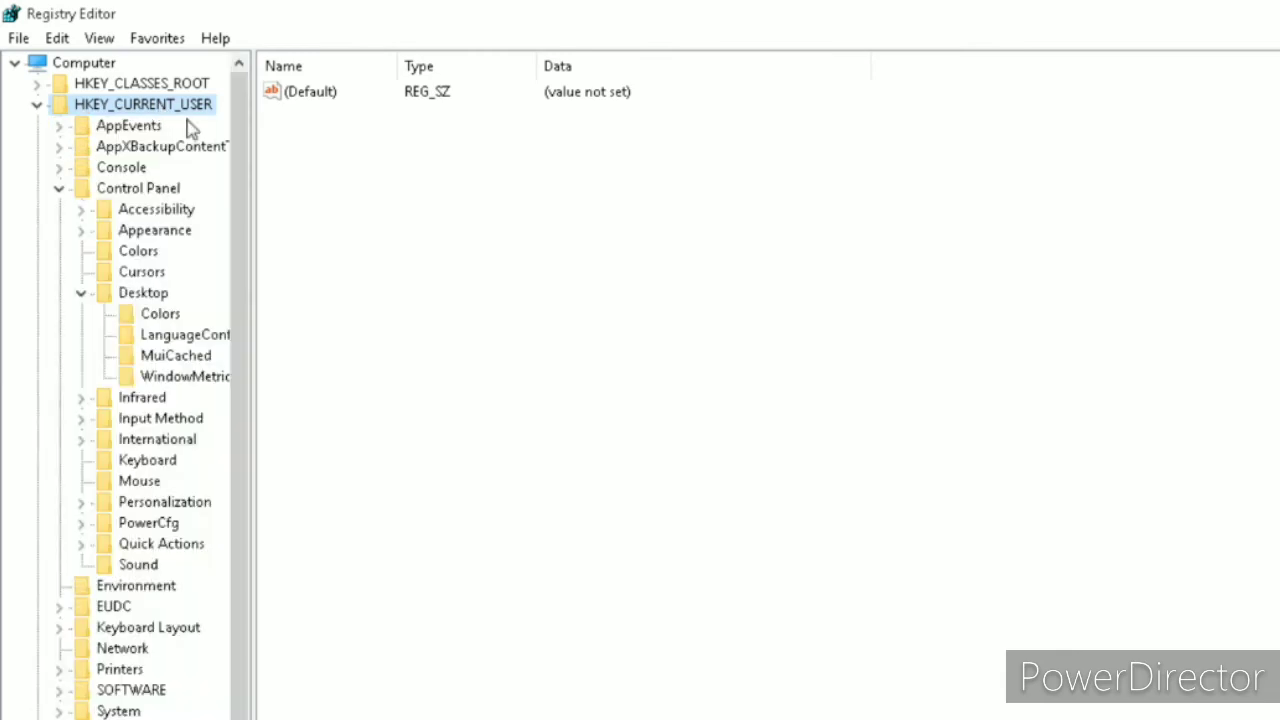
left_click(138, 482)
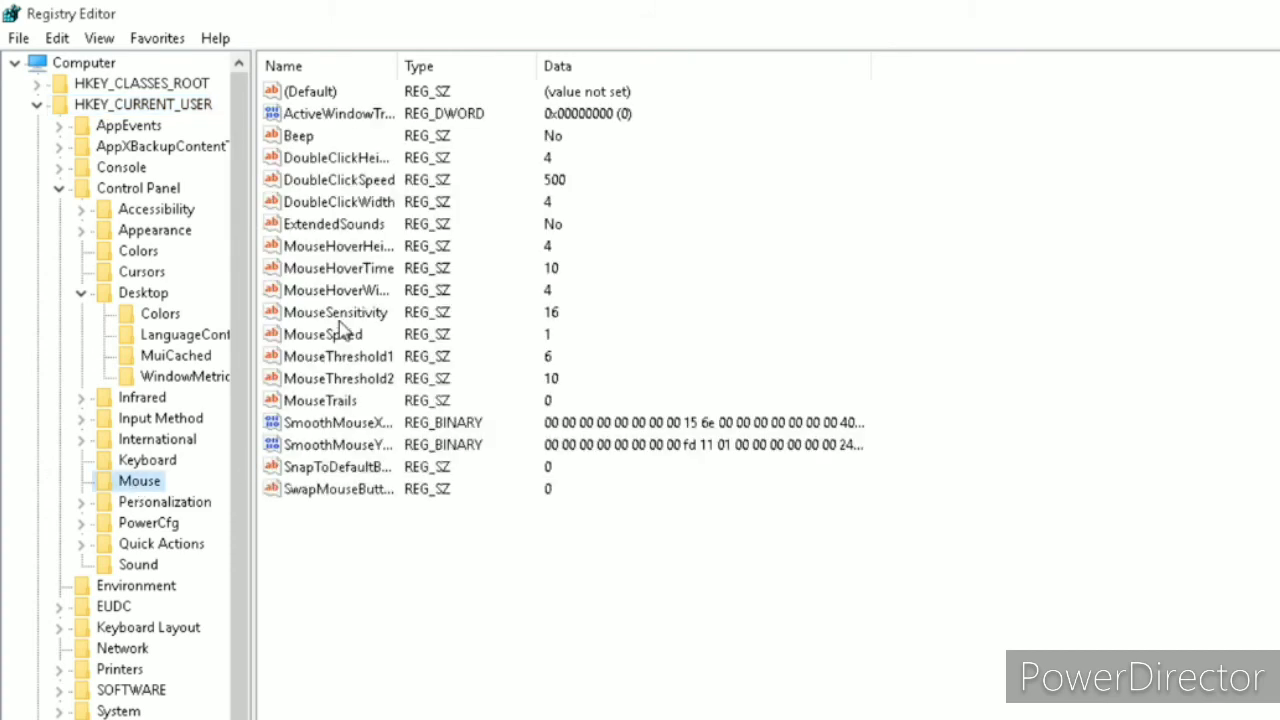
Open the MouseHoverTime string for editing and accept 10 as its value data
left_click(358, 272)
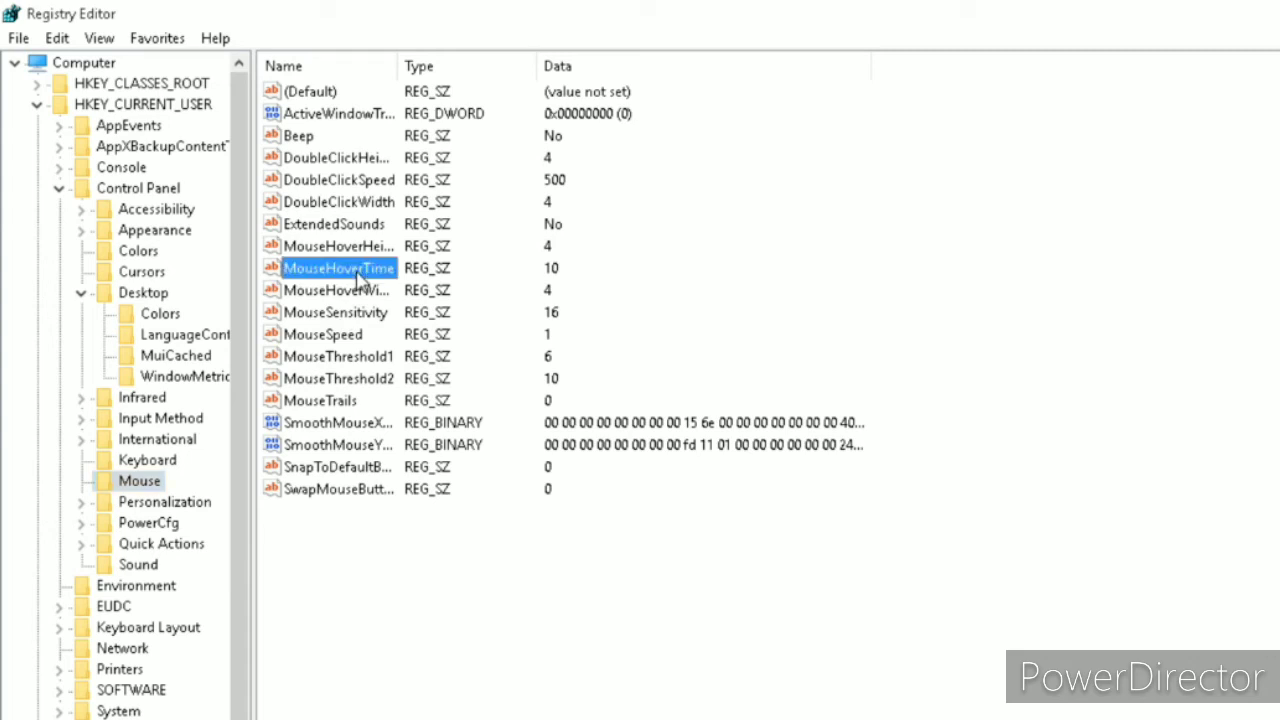
double_click(358, 272)
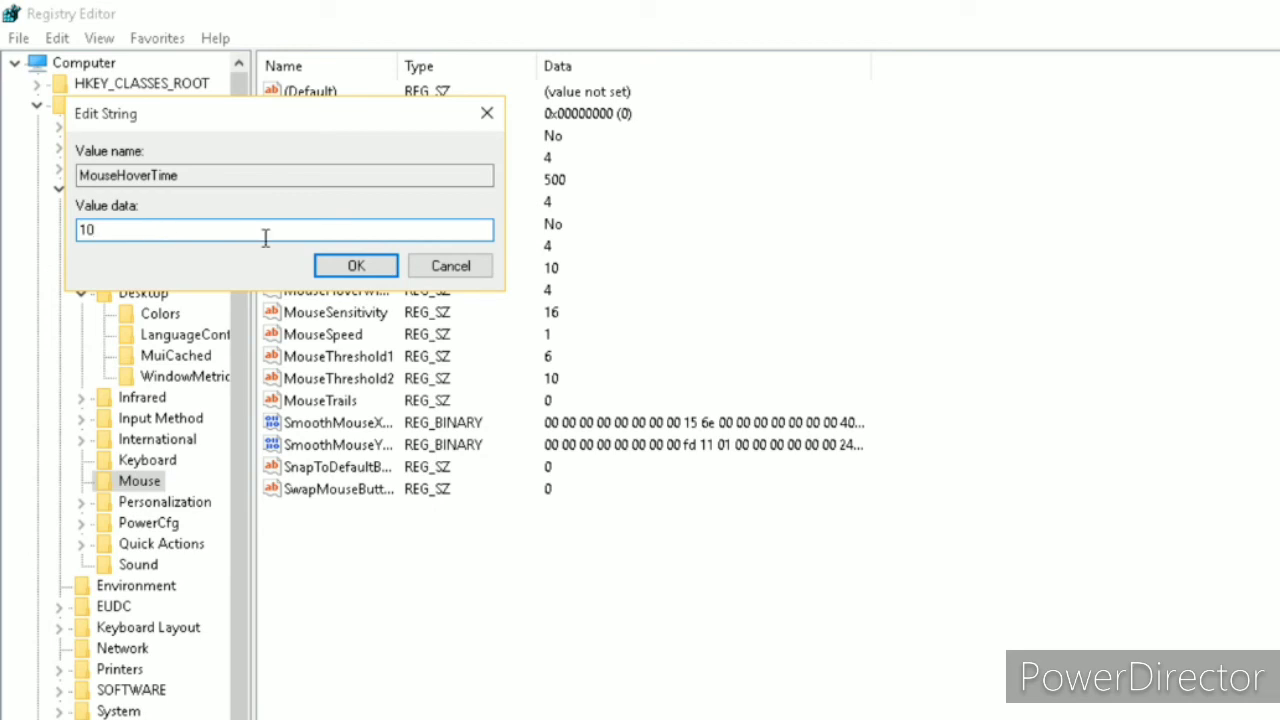
left_click(357, 266)
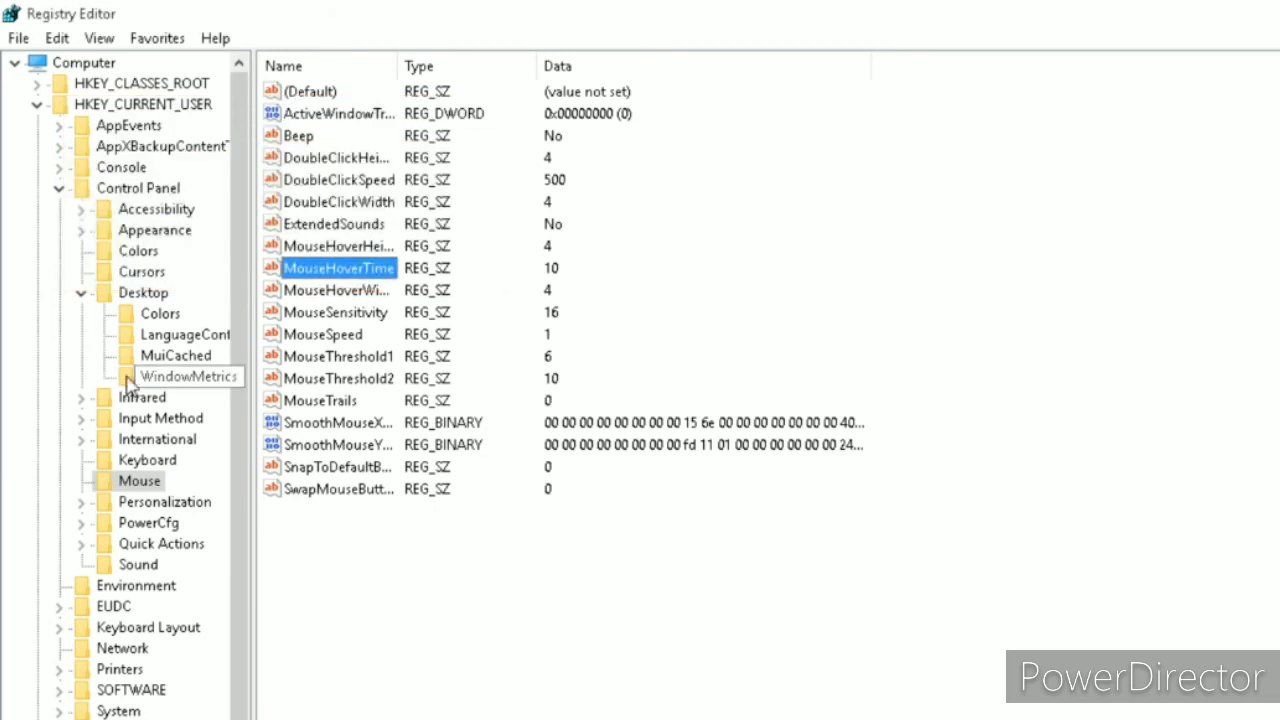
Open MenuShowDelay in the Control Panel\Desktop key and accept 10 as its value data
left_click(138, 293)
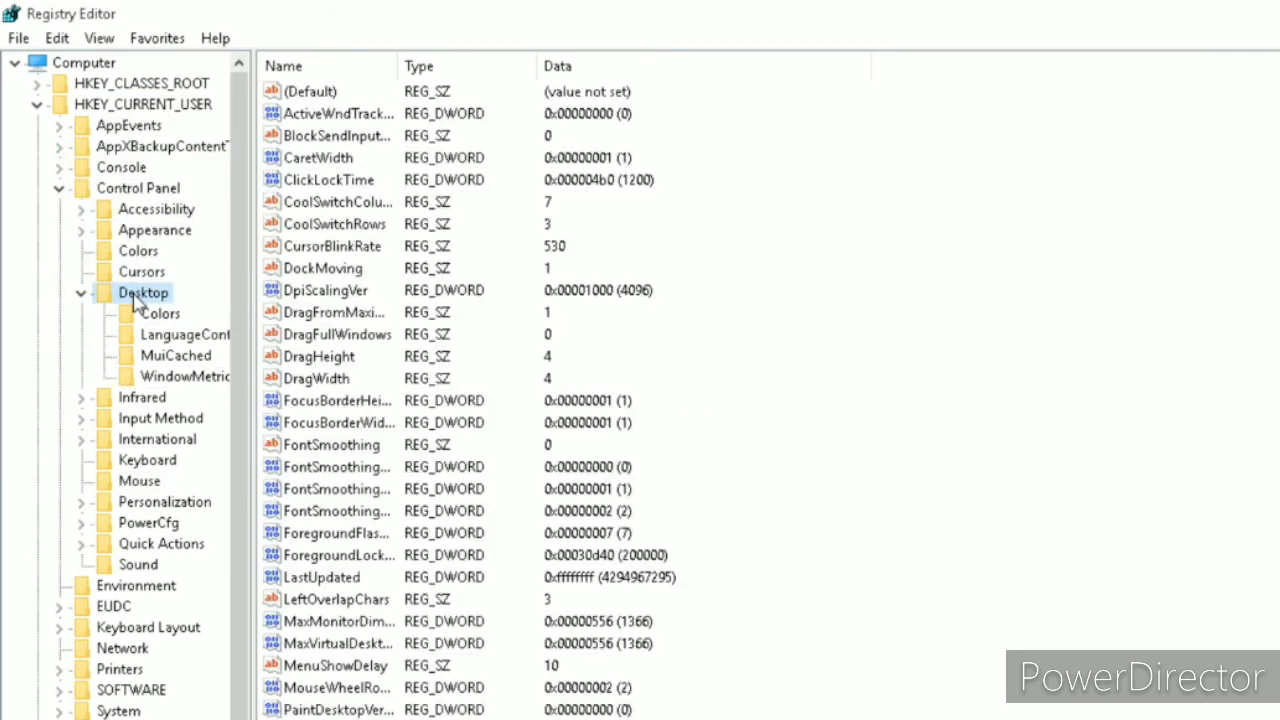
double_click(333, 667)
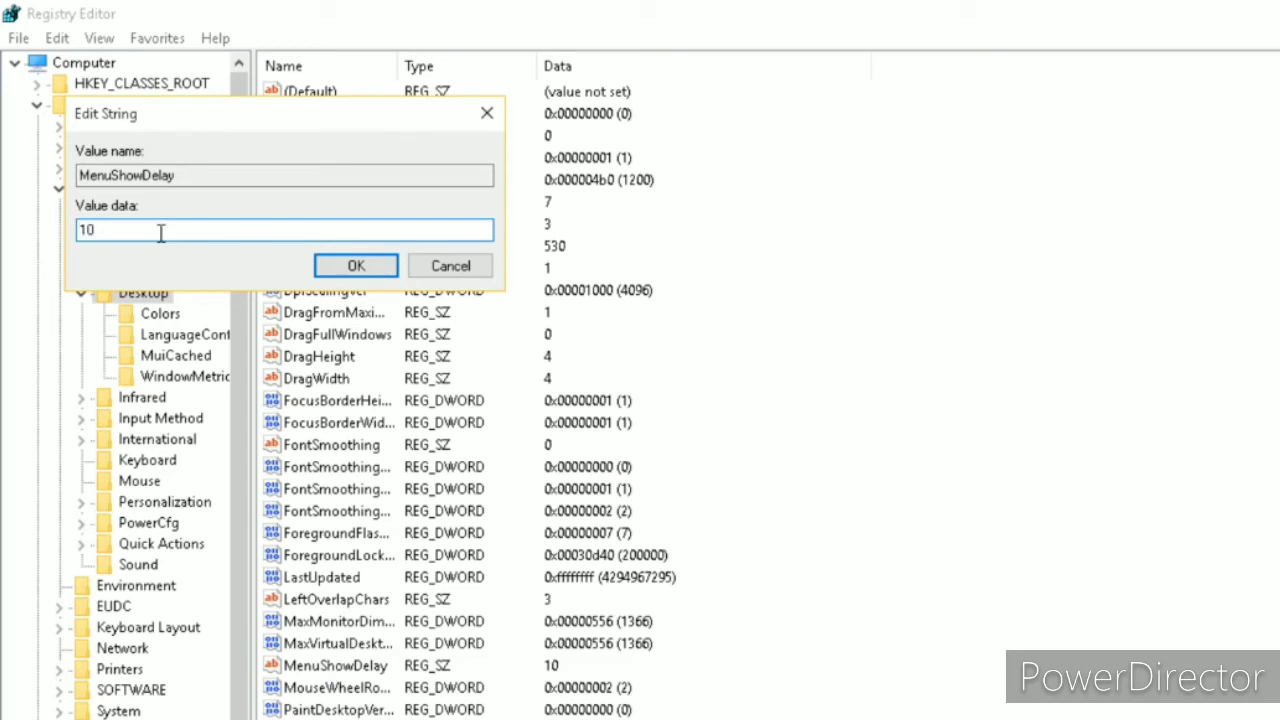
left_click(336, 267)
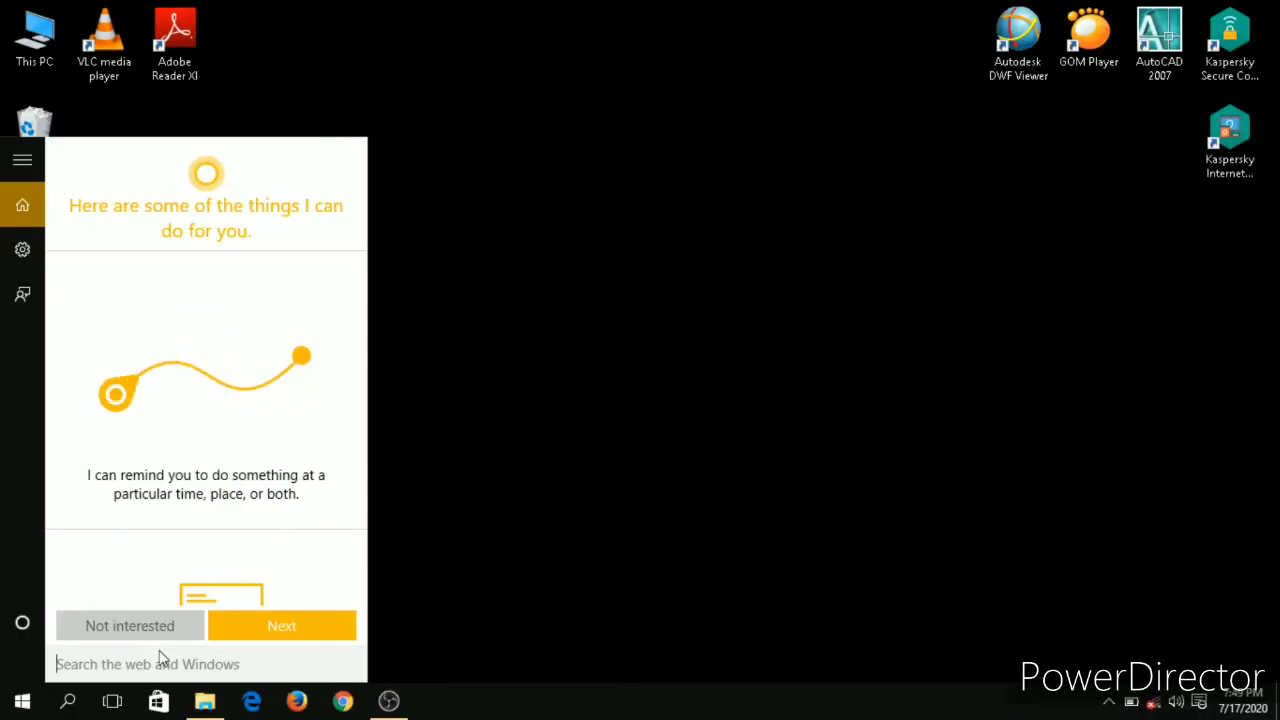
Search Windows for "system", open the System window and bring up its advanced system settings
type("system")
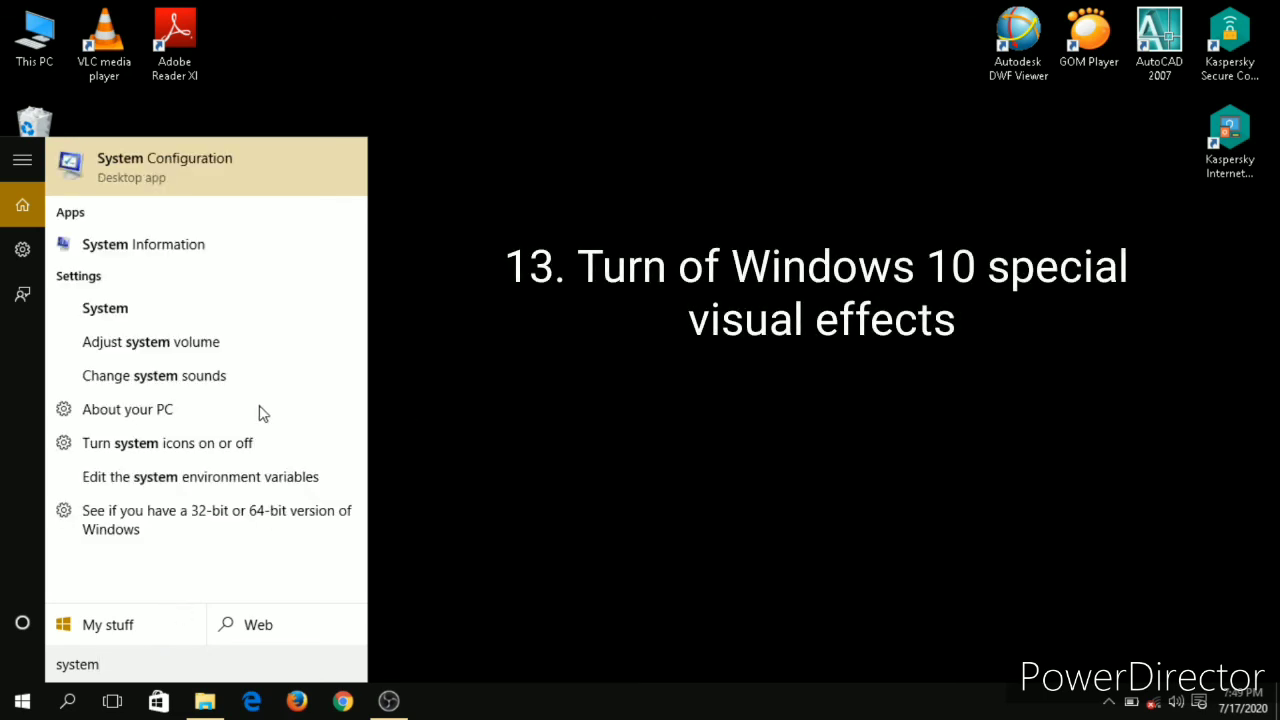
left_click(208, 314)
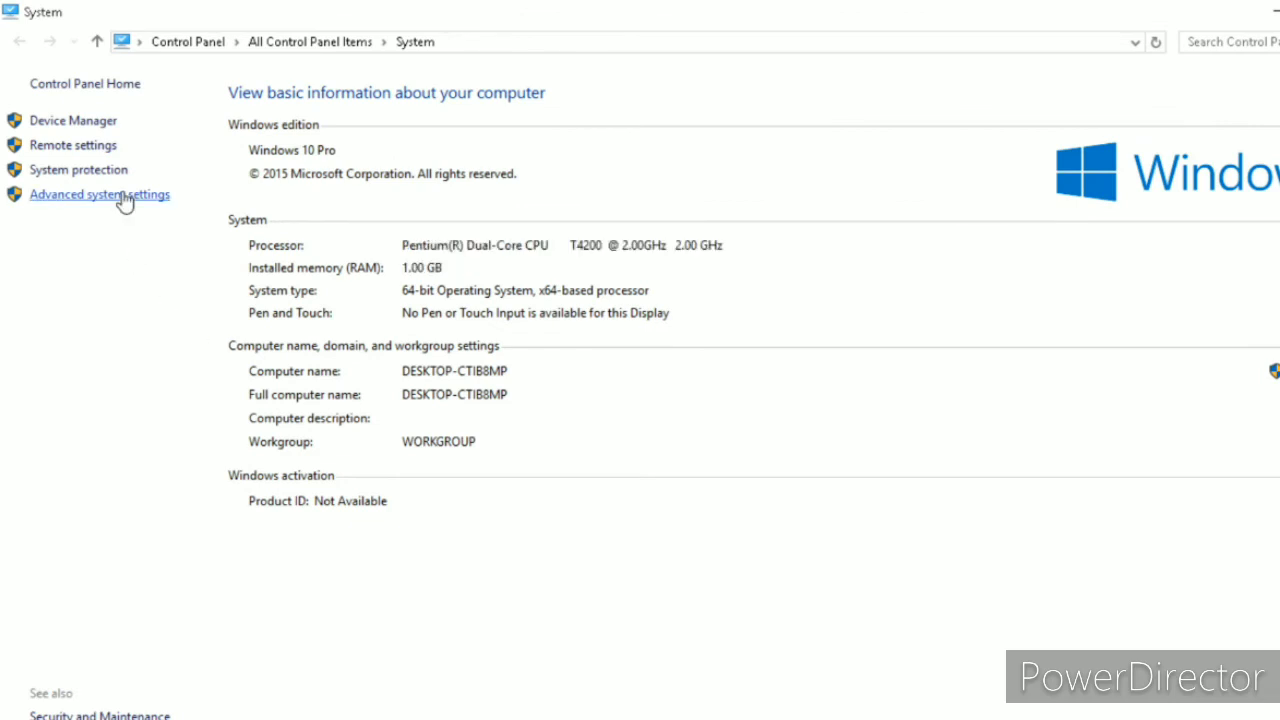
left_click(122, 195)
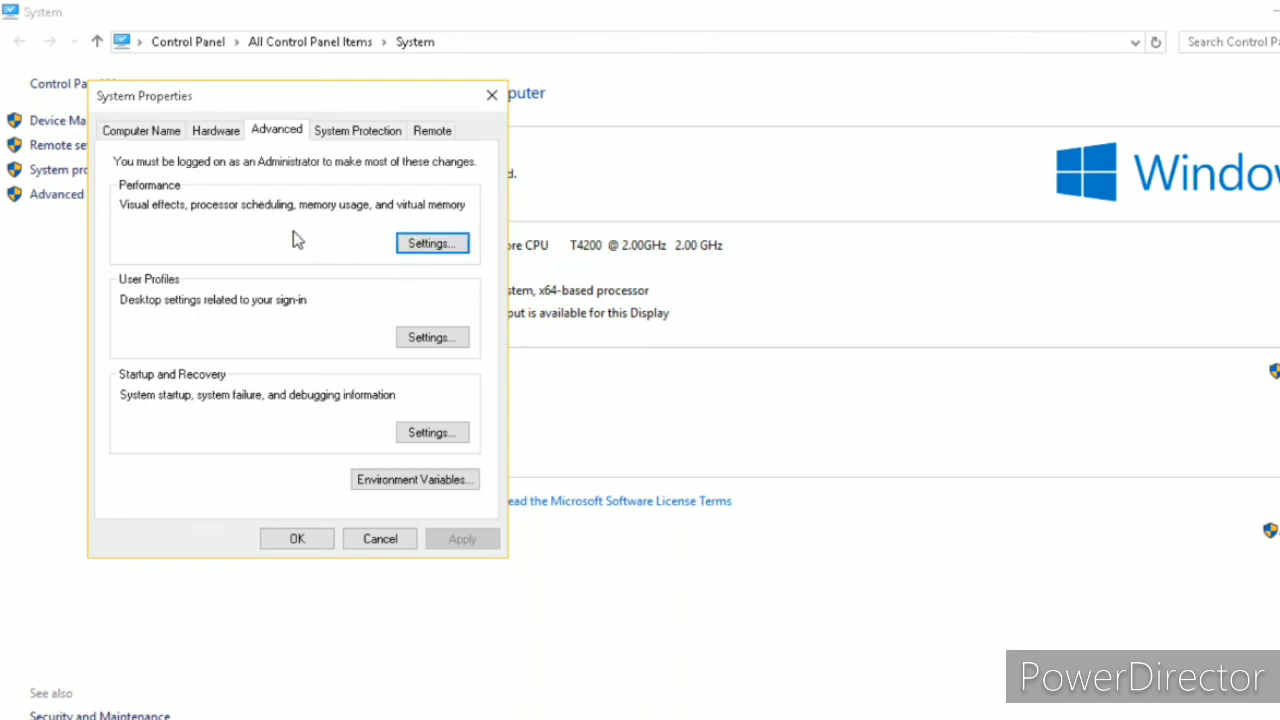
Set the visual effects in Performance Options to Adjust for best performance, apply it, and close System Properties
left_click(433, 244)
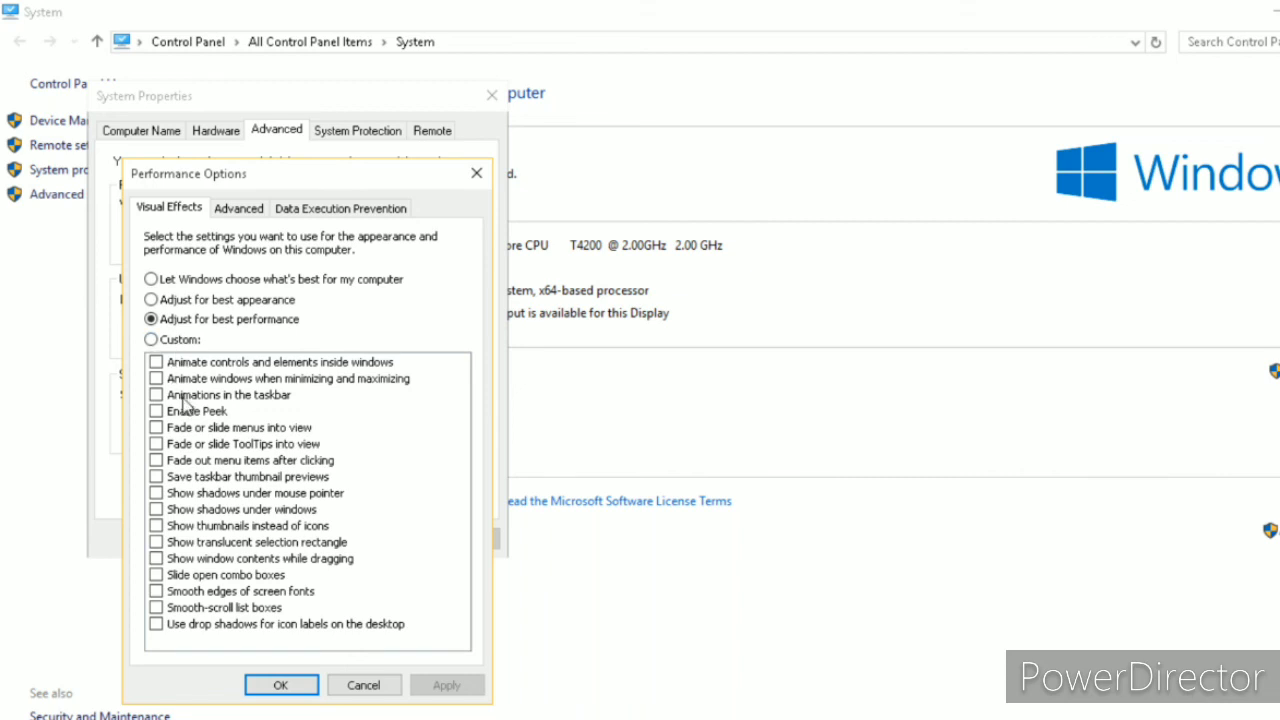
left_click(151, 280)
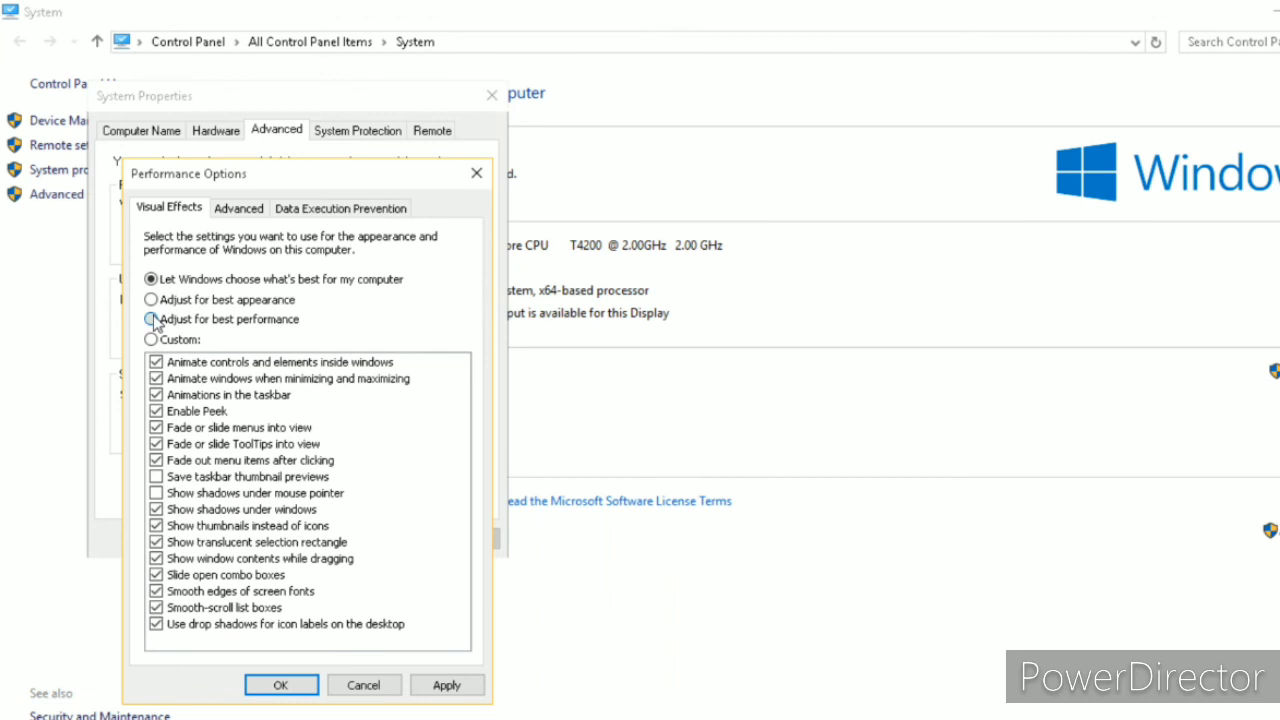
left_click(152, 319)
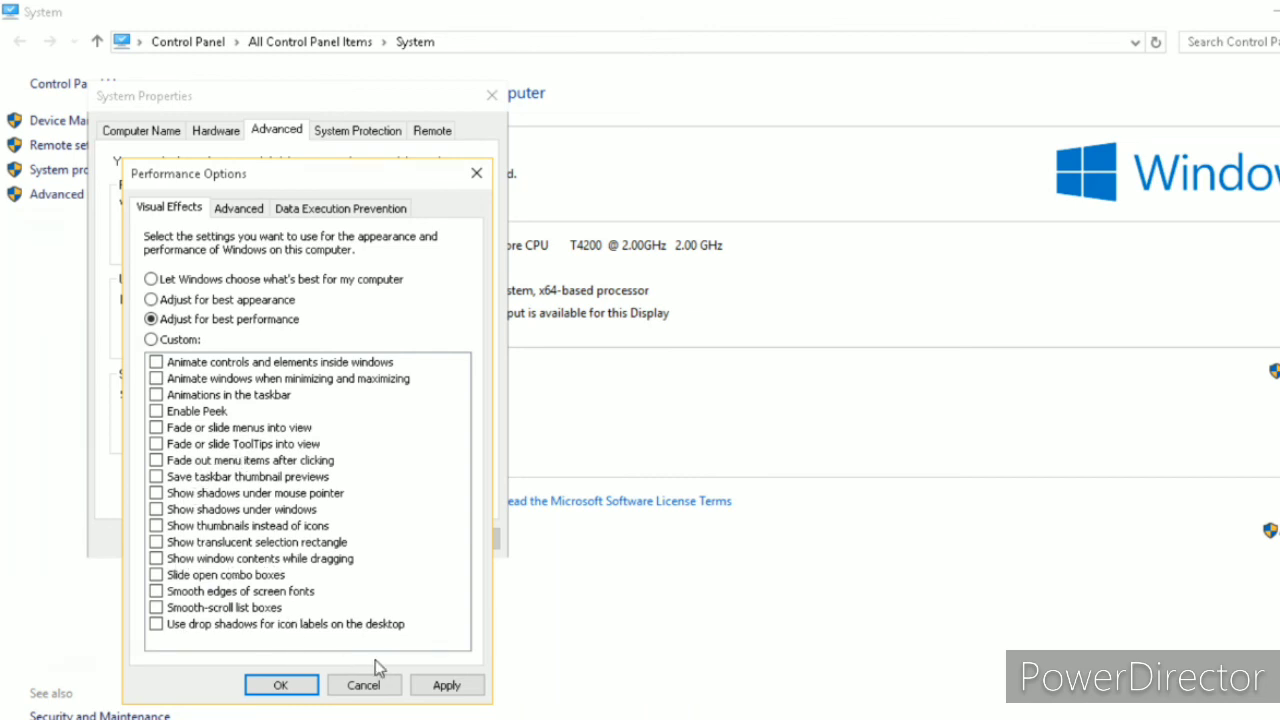
left_click(468, 686)
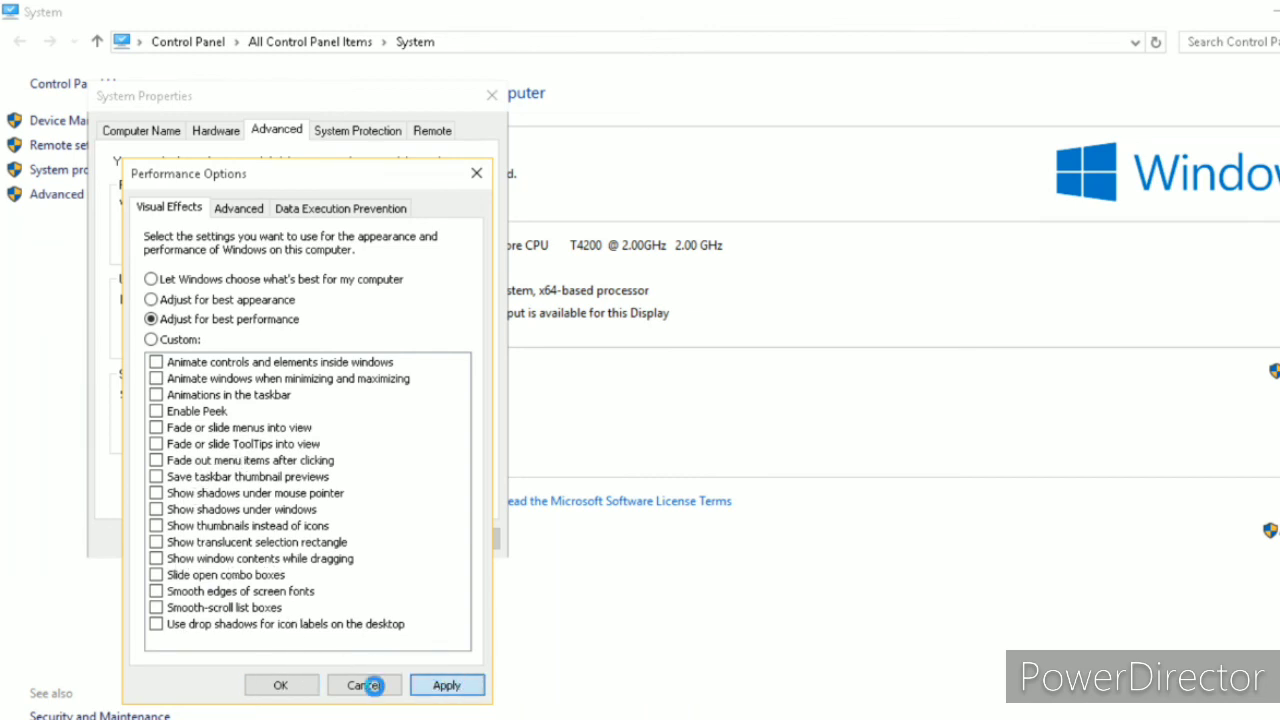
left_click(304, 697)
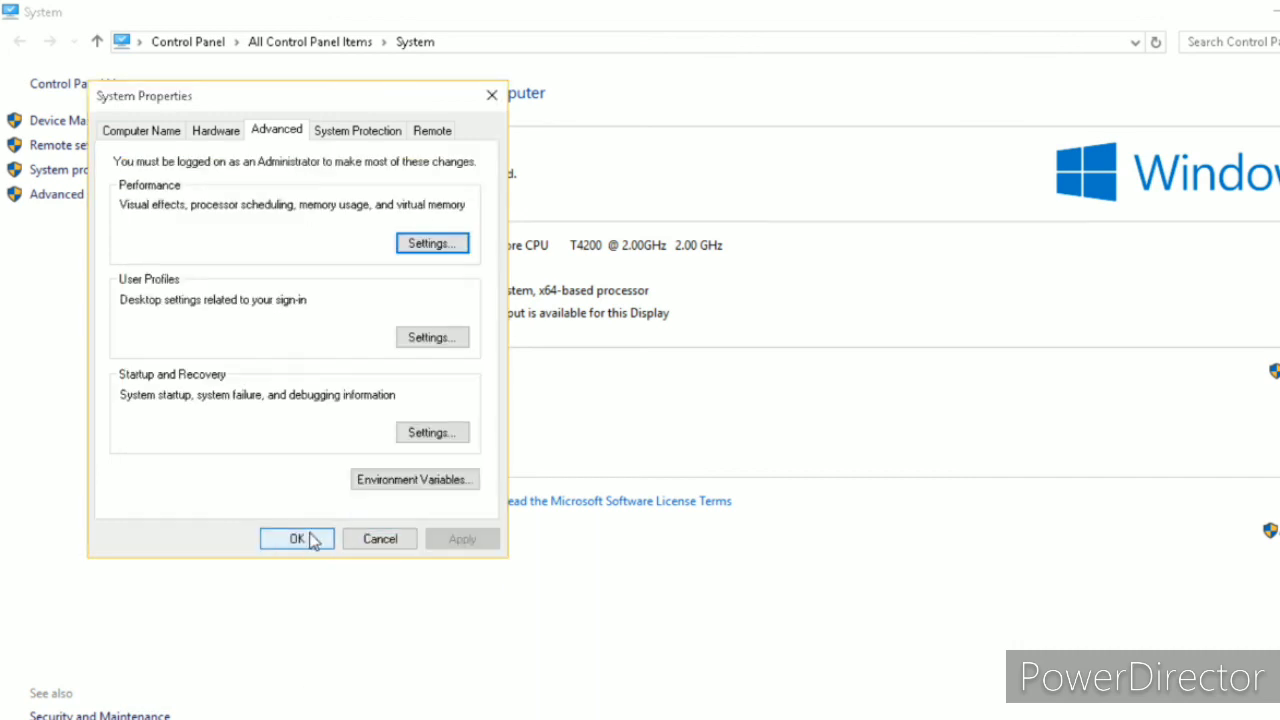
left_click(297, 539)
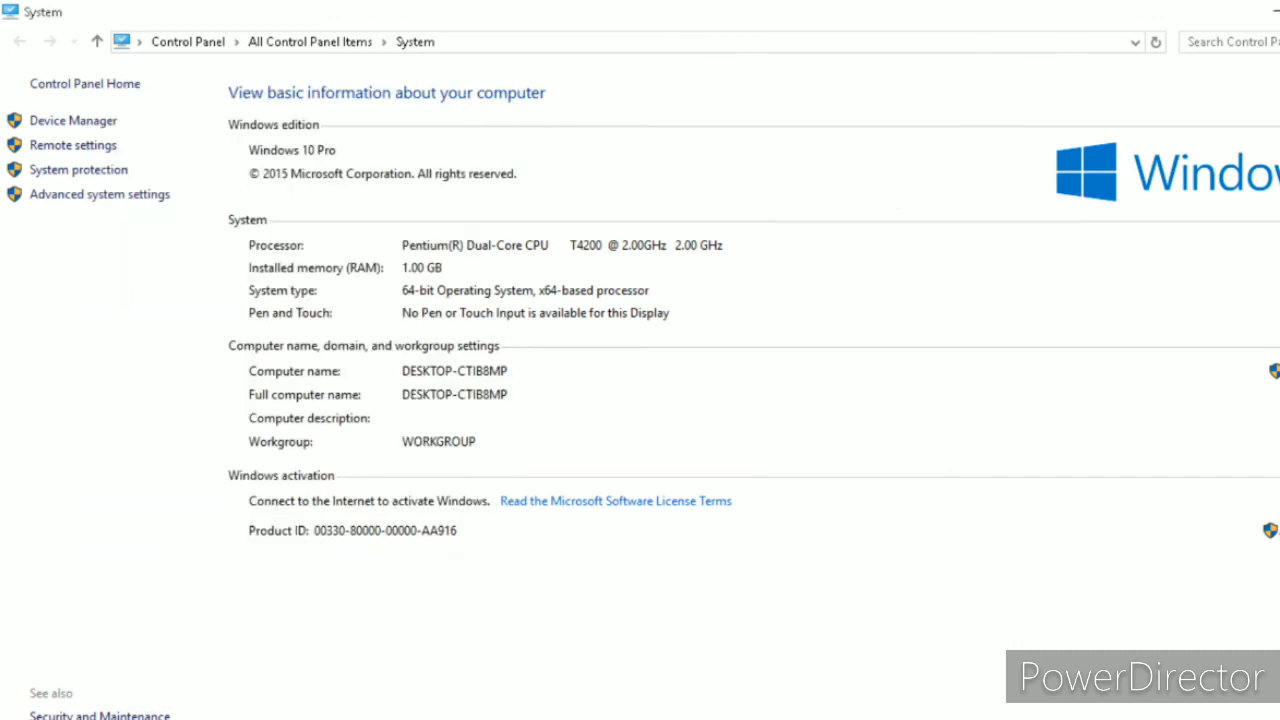